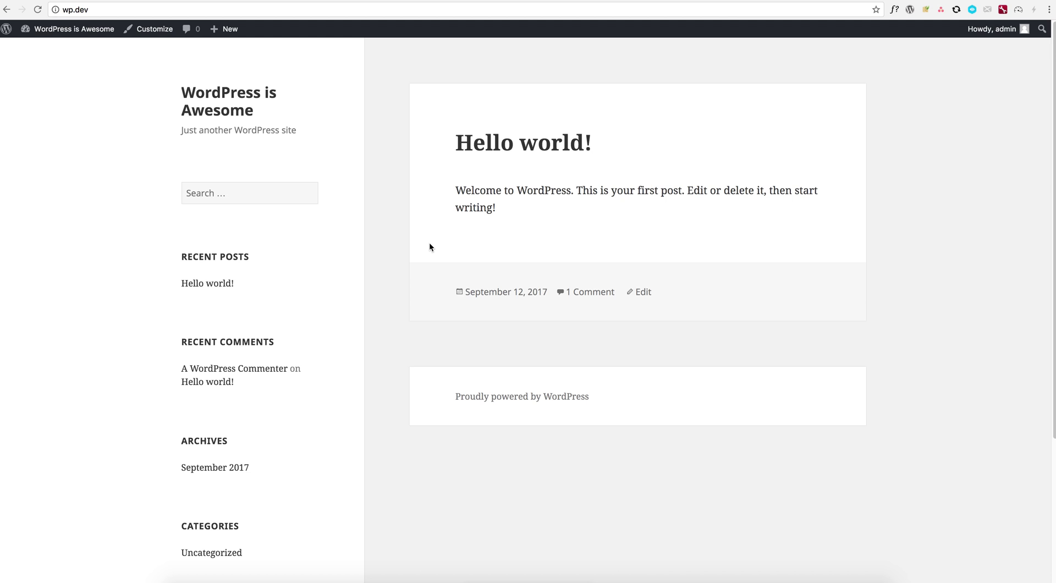
Search the theme directory for 'astra', then install and activate the Astra theme.
{"action": "scroll", "coordinate": [429, 244], "scroll_direction": "down", "scroll_amount": 5}
{"action": "scroll", "coordinate": [430, 244], "scroll_direction": "up", "scroll_amount": 5}
{"action": "mouse_move", "coordinate": [60, 30]}
{"action": "left_click", "coordinate": [40, 67]}
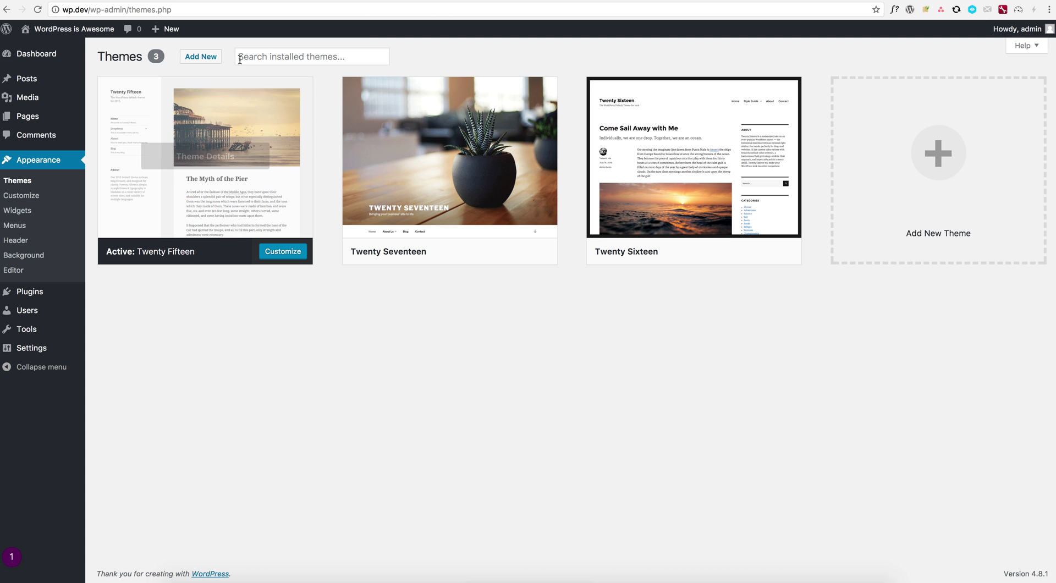
{"action": "left_click", "coordinate": [203, 59]}
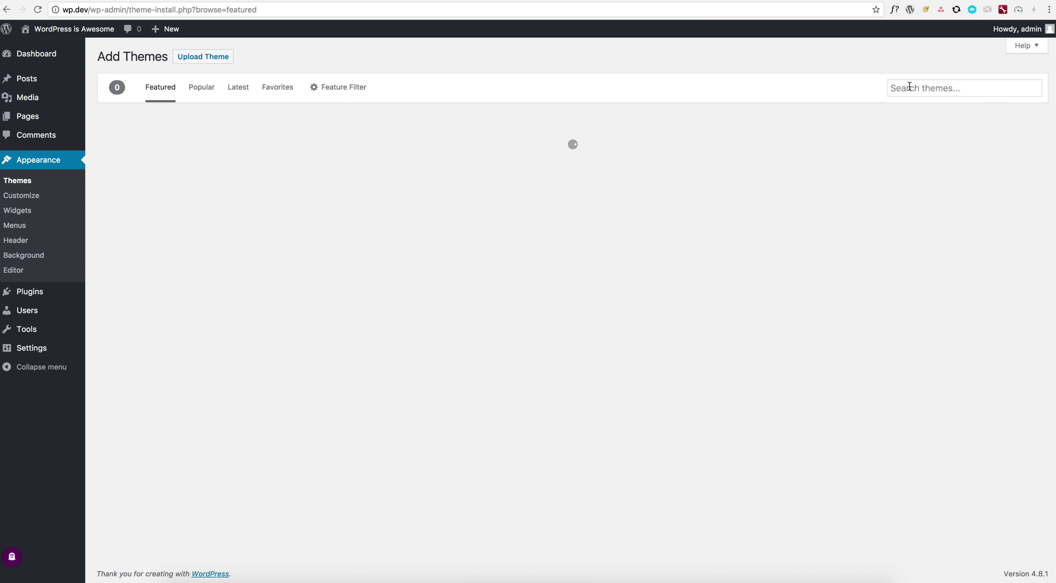
{"action": "left_click", "coordinate": [909, 86]}
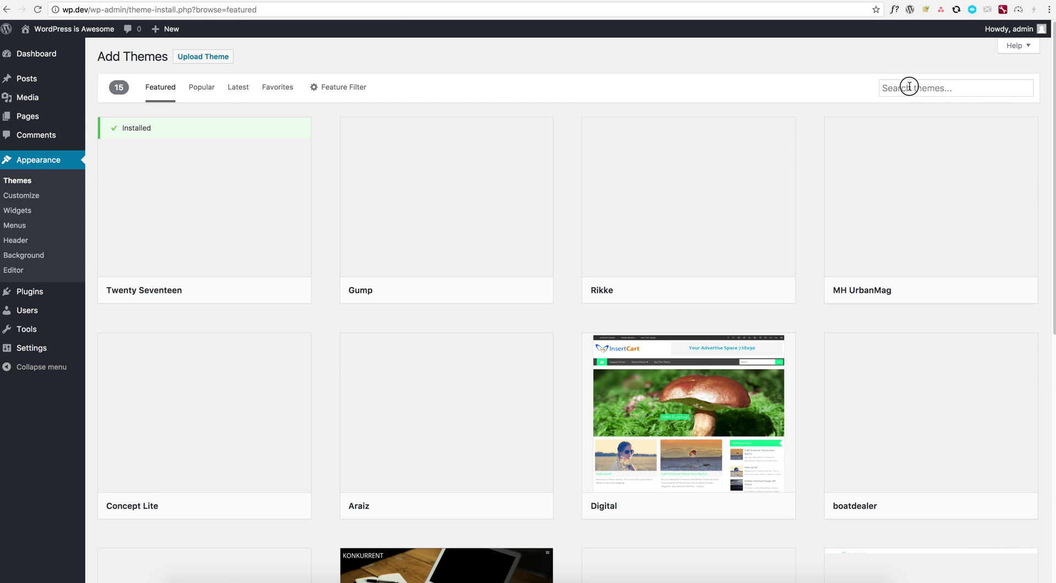
{"action": "type", "text": "astra"}
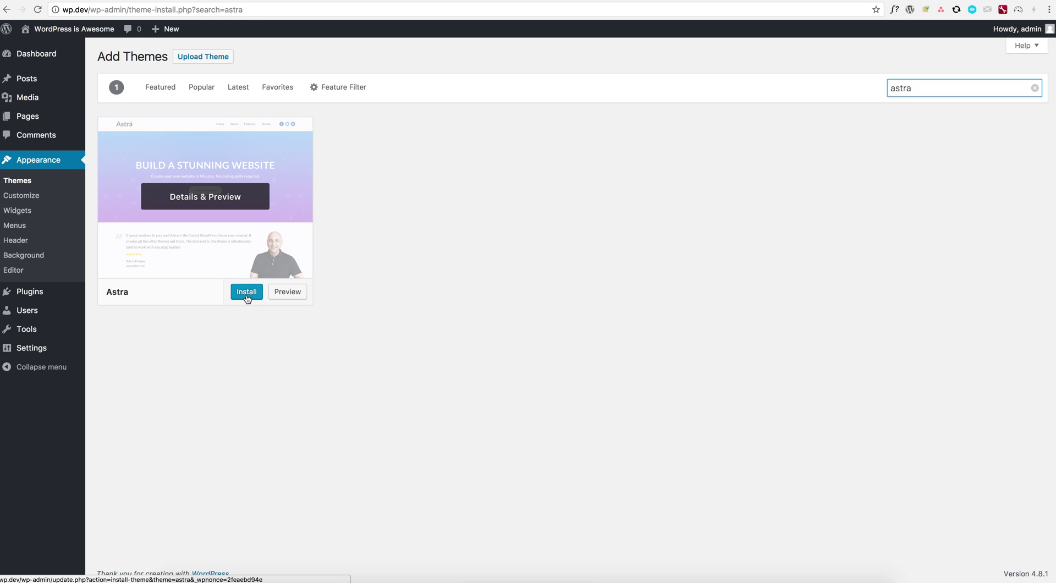
{"action": "left_click", "coordinate": [246, 296]}
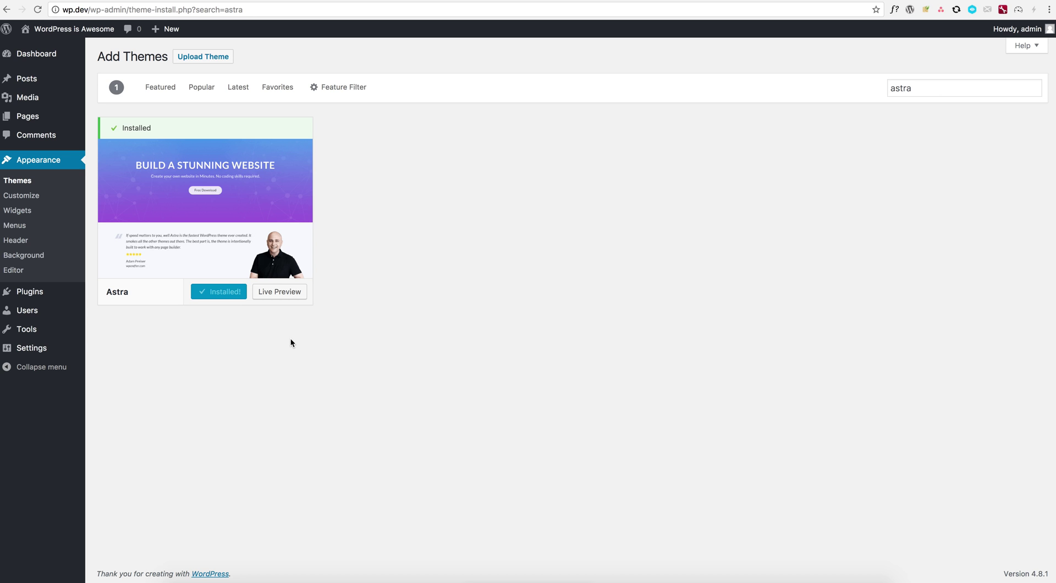
{"action": "left_click", "coordinate": [227, 292]}
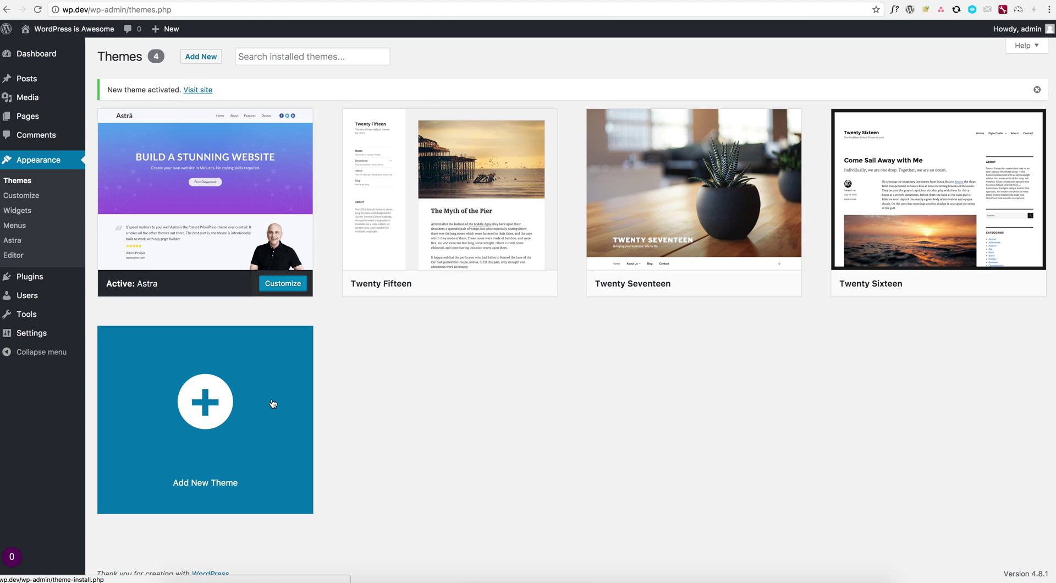
Search plugins for 'astra sites', install and activate Astra Sites – Lite, and open its library.
{"action": "mouse_move", "coordinate": [28, 277]}
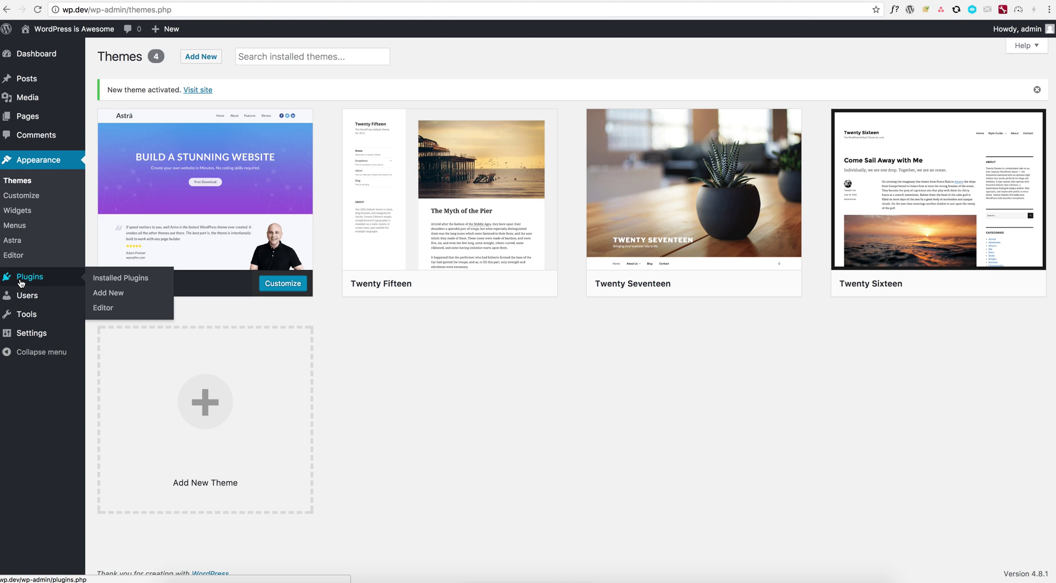
{"action": "left_click", "coordinate": [105, 300]}
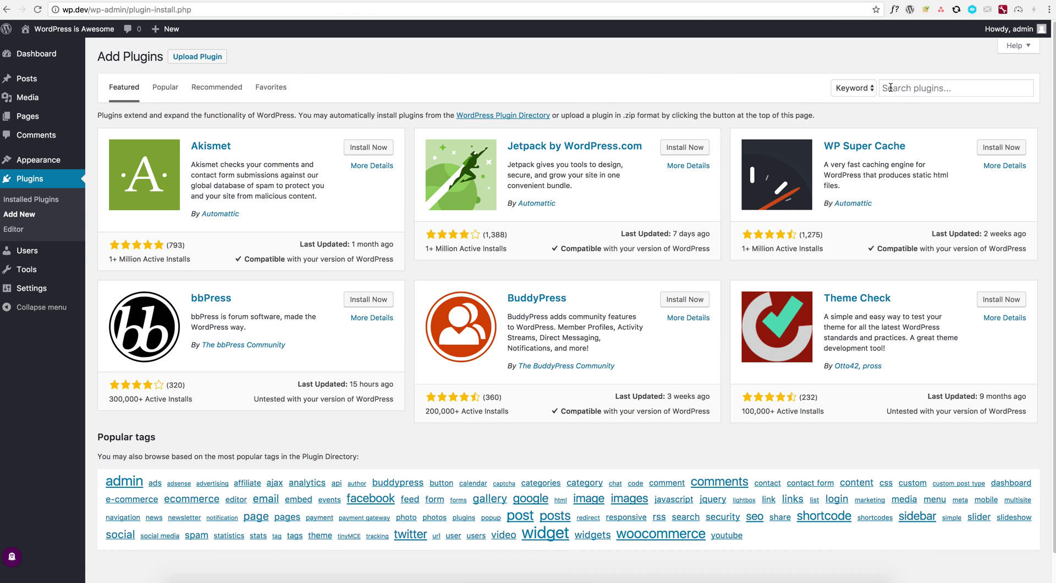
{"action": "left_click", "coordinate": [890, 87]}
{"action": "type", "text": "astra"}
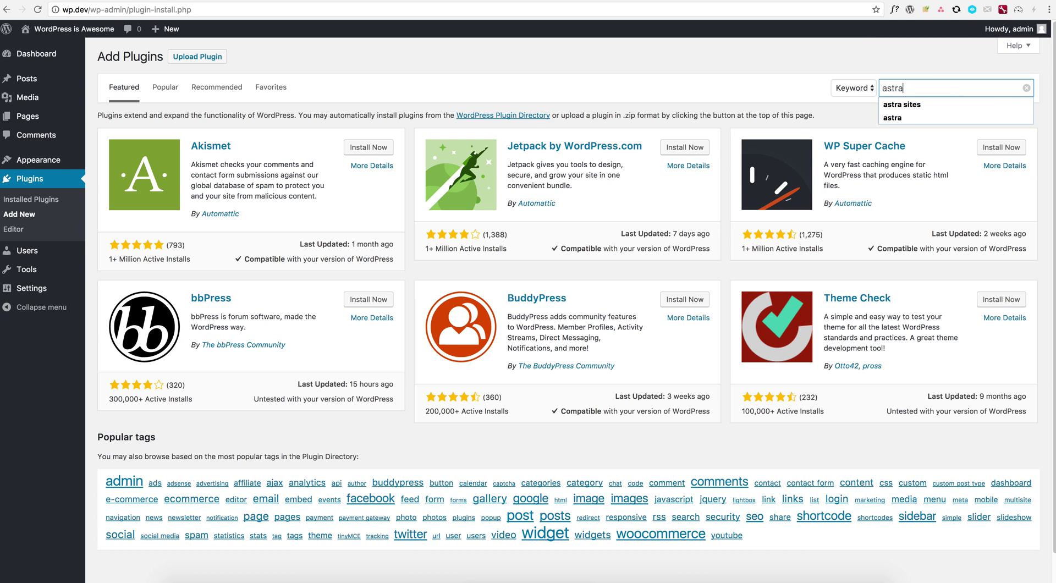
{"action": "type", "text": " sites"}
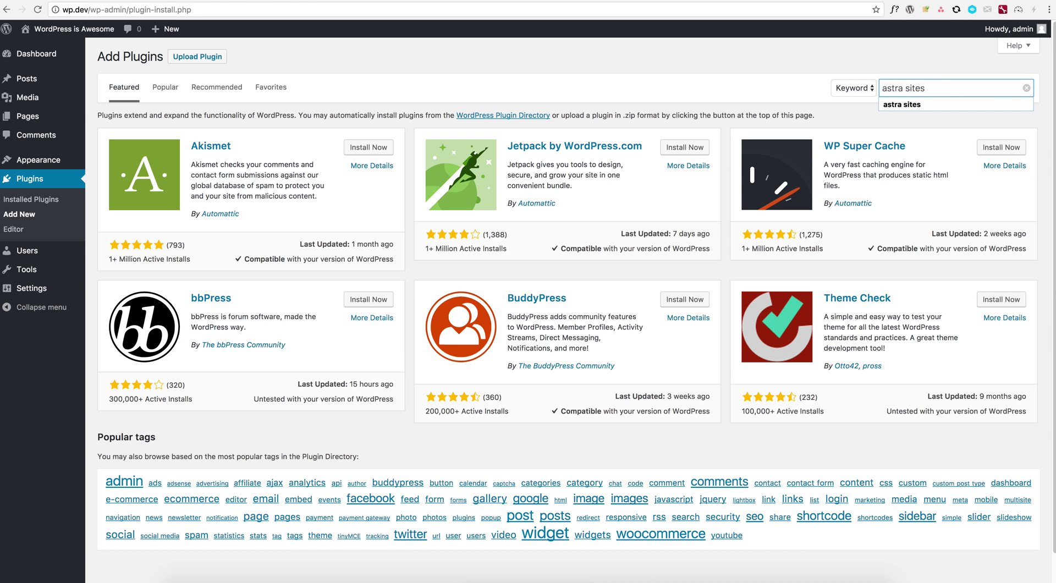
{"action": "key", "text": "Return"}
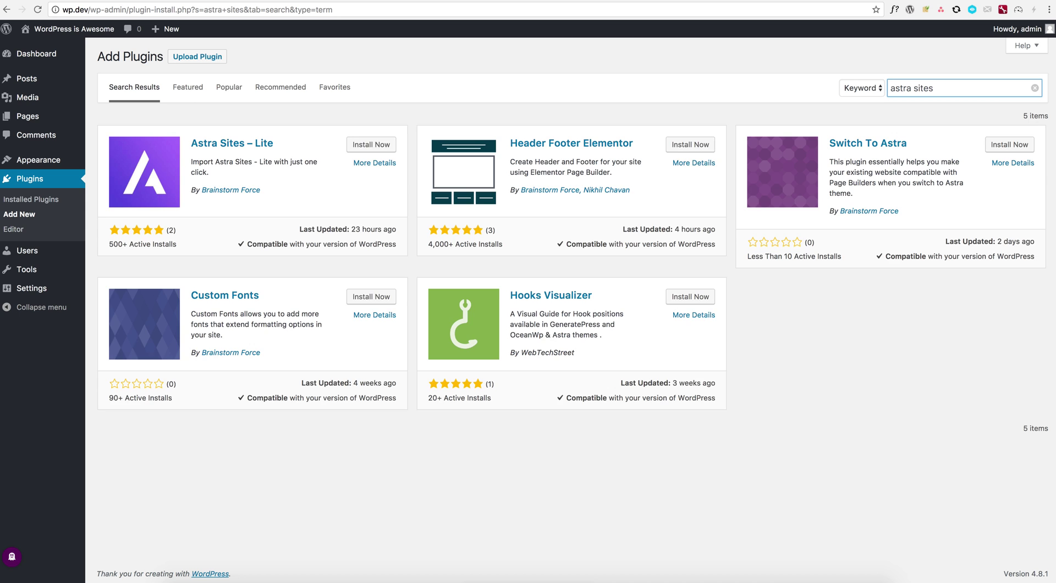
{"action": "left_click", "coordinate": [373, 147]}
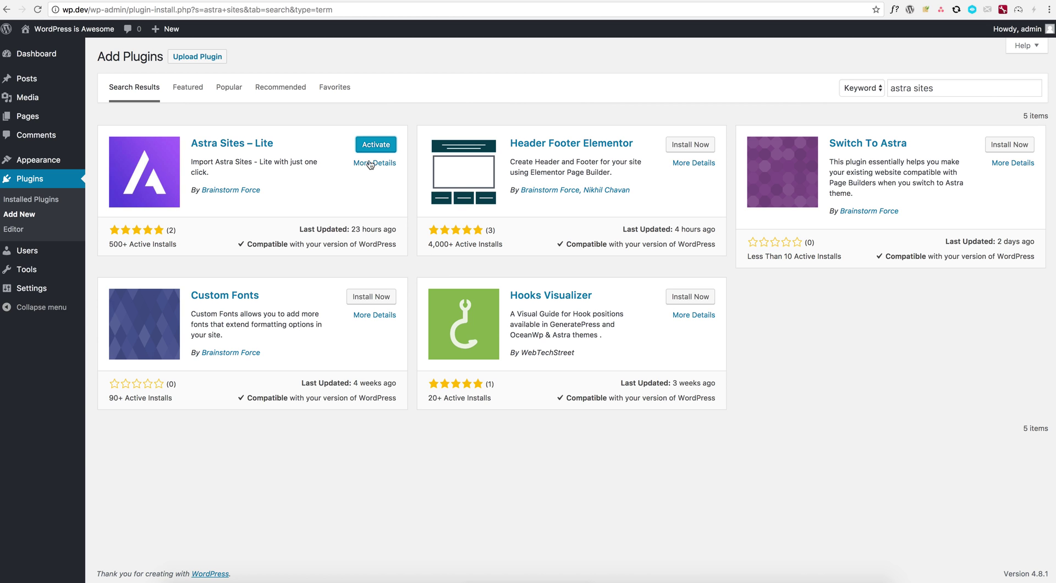
{"action": "left_click", "coordinate": [373, 149]}
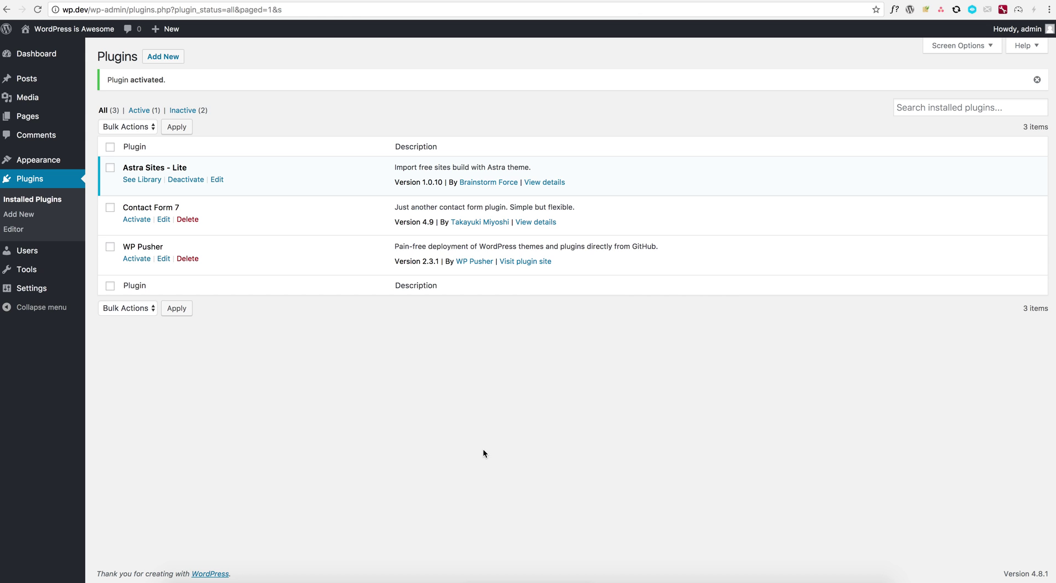
{"action": "left_click", "coordinate": [137, 180]}
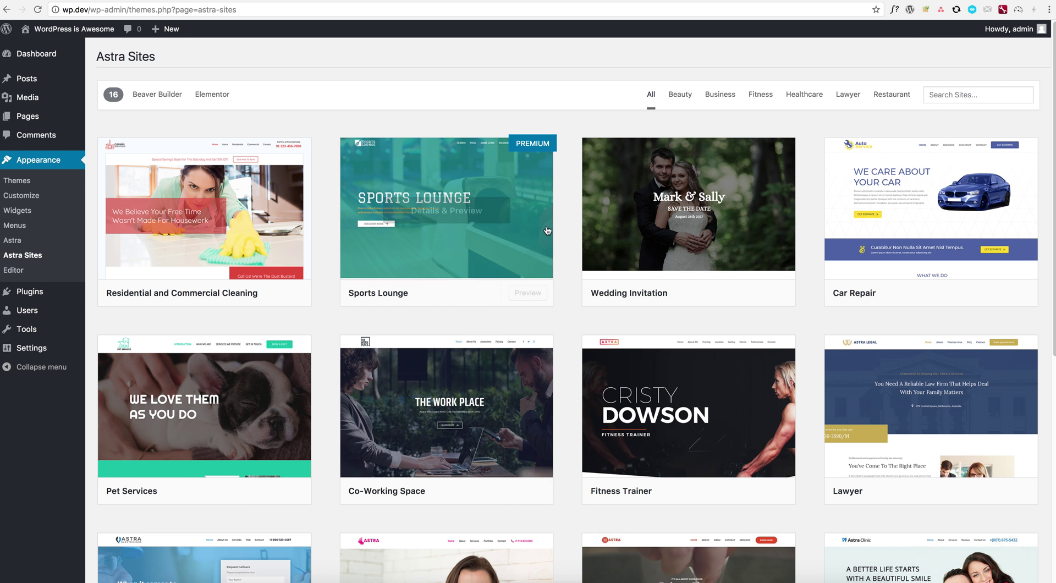
Scroll the starter sites grid and open the Electrician site's Details & Preview.
{"action": "scroll", "coordinate": [550, 226], "scroll_direction": "down", "scroll_amount": 3}
{"action": "scroll", "coordinate": [547, 230], "scroll_direction": "down", "scroll_amount": 3}
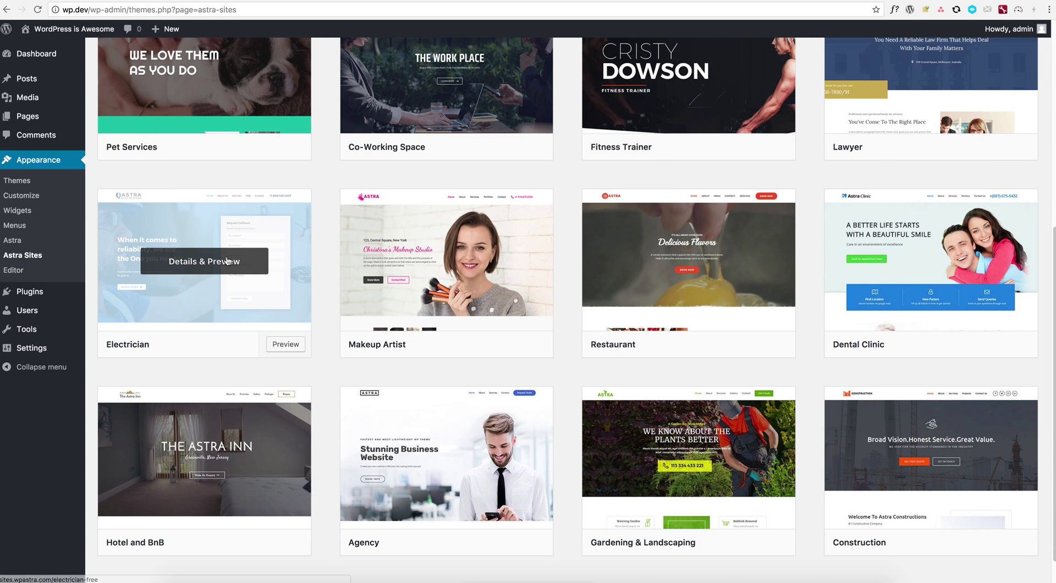
{"action": "left_click", "coordinate": [226, 259]}
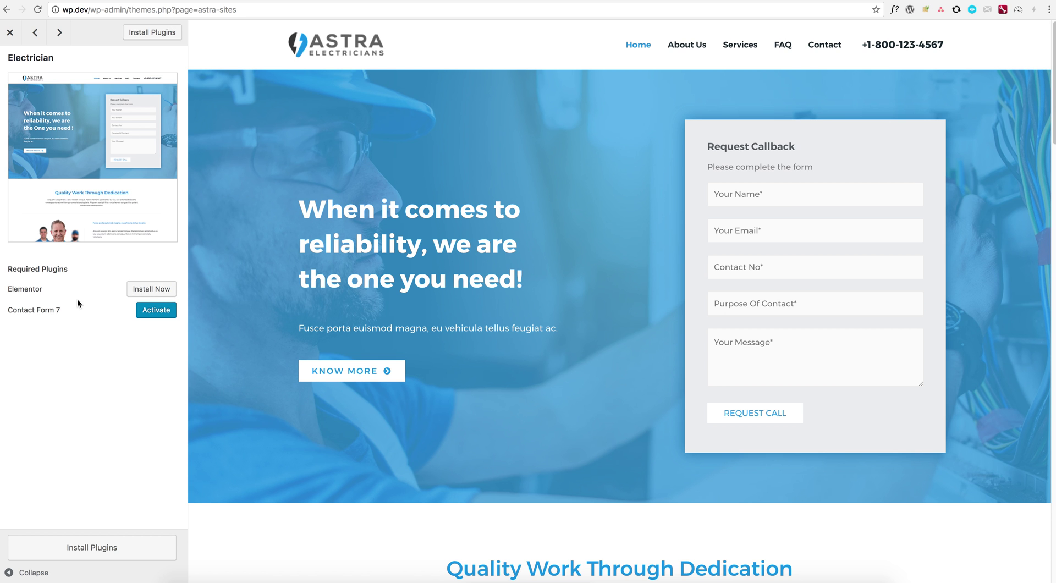
{"action": "scroll", "coordinate": [335, 266], "scroll_direction": "down", "scroll_amount": 8}
{"action": "scroll", "coordinate": [335, 267], "scroll_direction": "down", "scroll_amount": 20}
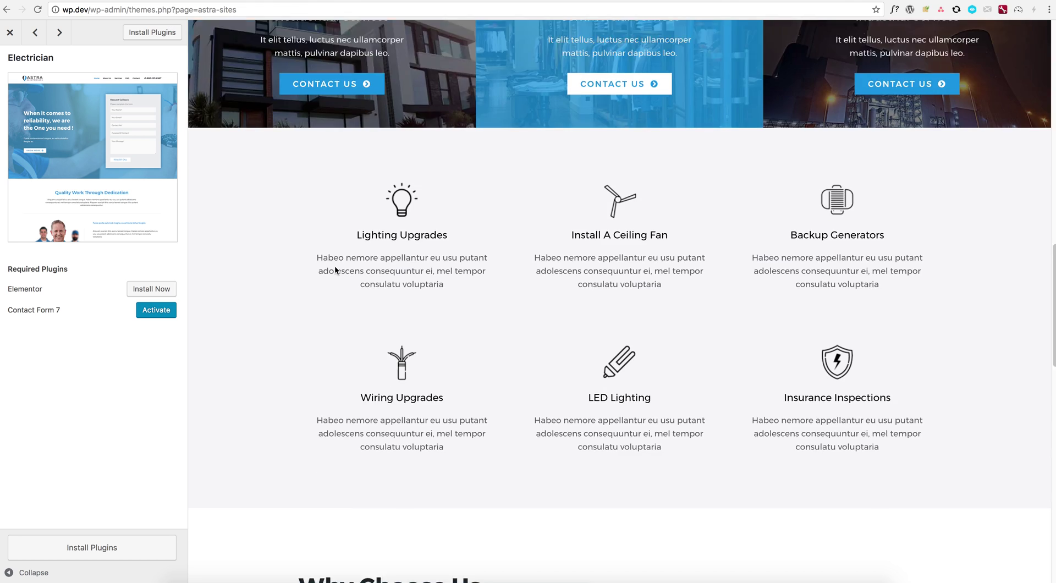
{"action": "scroll", "coordinate": [335, 269], "scroll_direction": "down", "scroll_amount": 6}
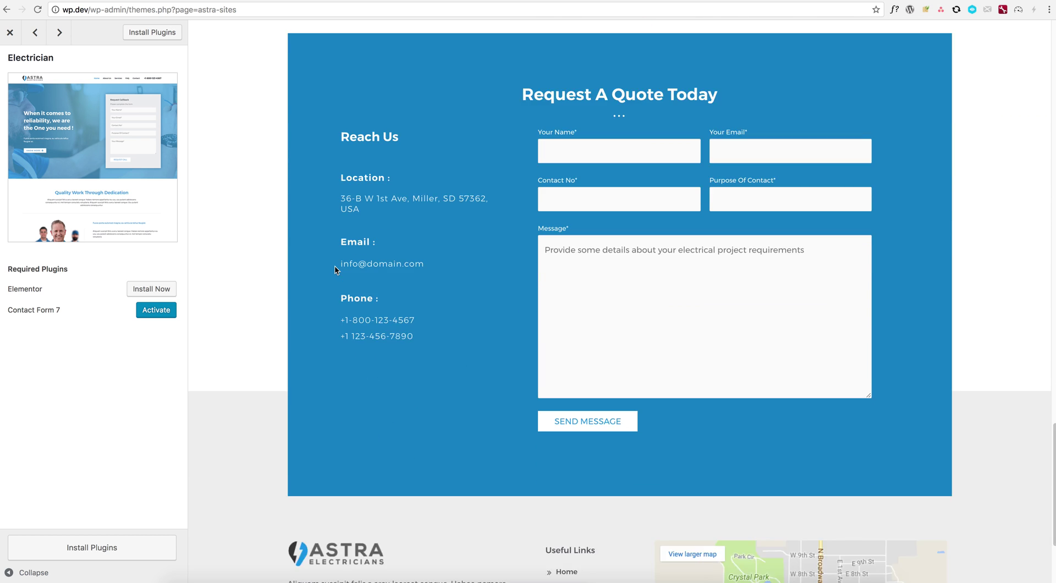
{"action": "scroll", "coordinate": [334, 270], "scroll_direction": "up", "scroll_amount": 20}
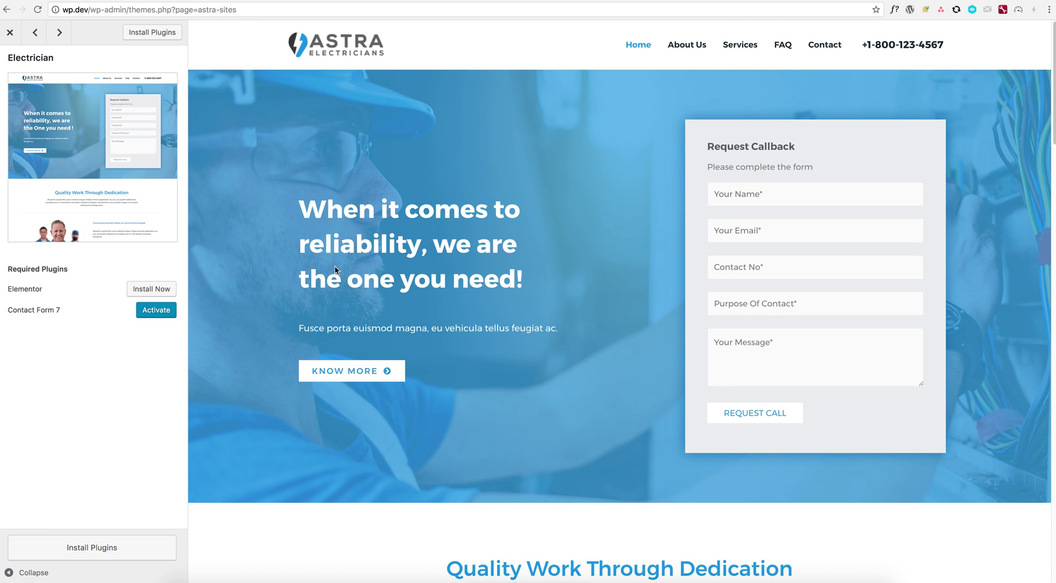
{"action": "scroll", "coordinate": [569, 250], "scroll_direction": "down", "scroll_amount": 2}
{"action": "scroll", "coordinate": [568, 250], "scroll_direction": "down", "scroll_amount": 10}
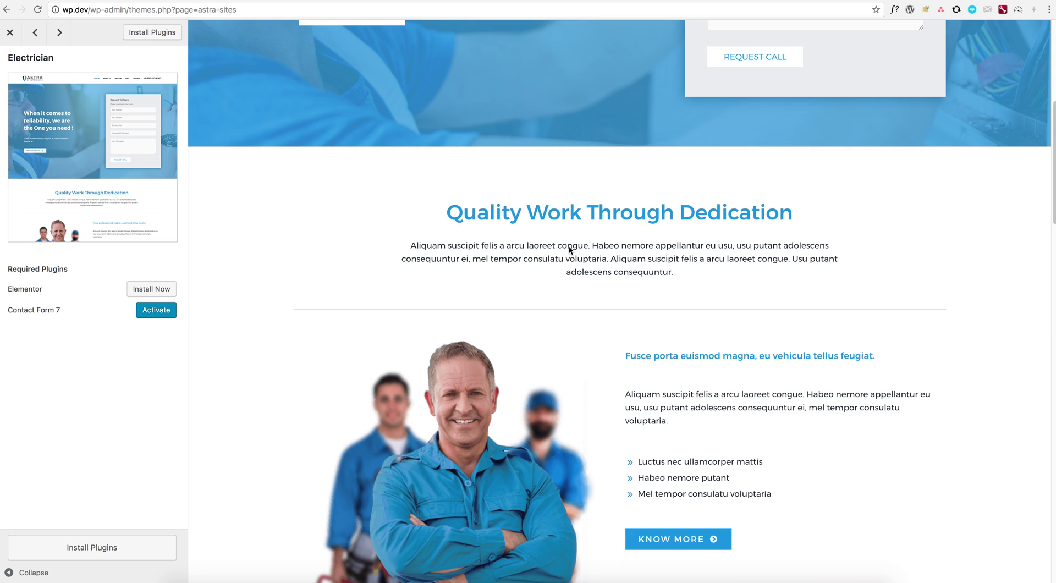
{"action": "scroll", "coordinate": [569, 250], "scroll_direction": "up", "scroll_amount": 12}
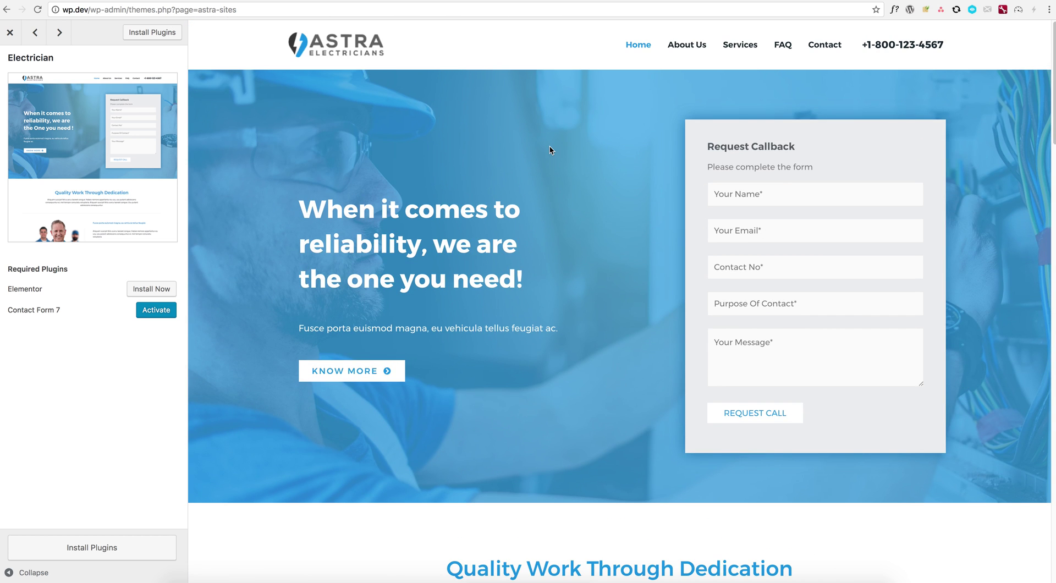
{"action": "scroll", "coordinate": [550, 150], "scroll_direction": "down", "scroll_amount": 10}
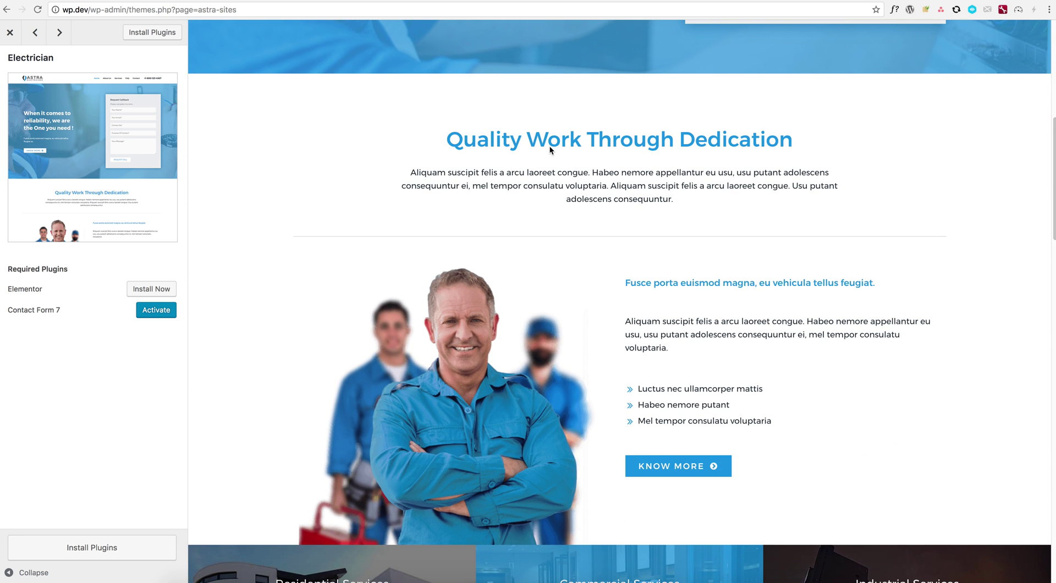
{"action": "scroll", "coordinate": [578, 311], "scroll_direction": "down", "scroll_amount": 6}
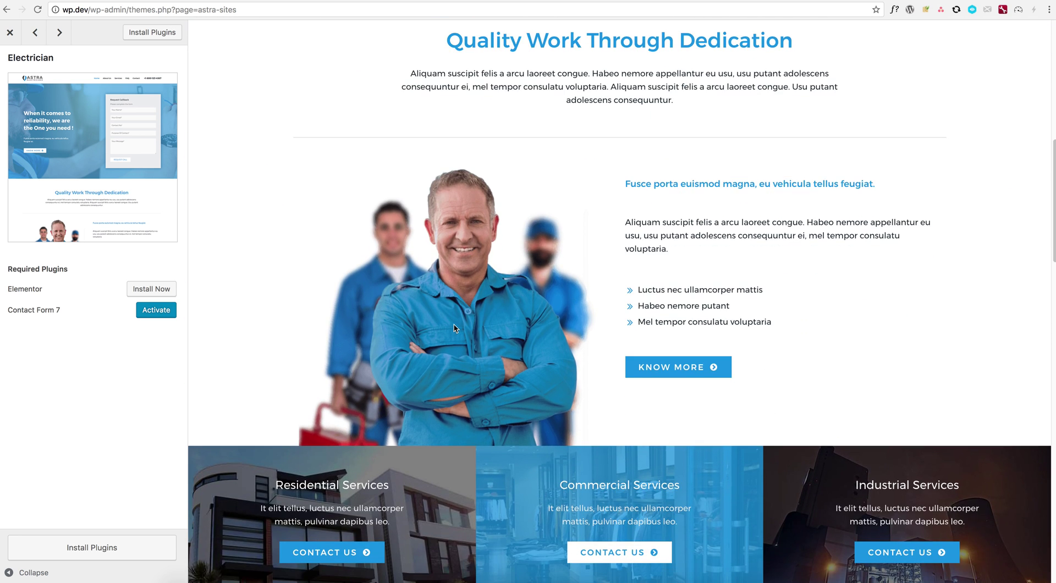
{"action": "scroll", "coordinate": [470, 269], "scroll_direction": "down", "scroll_amount": 4}
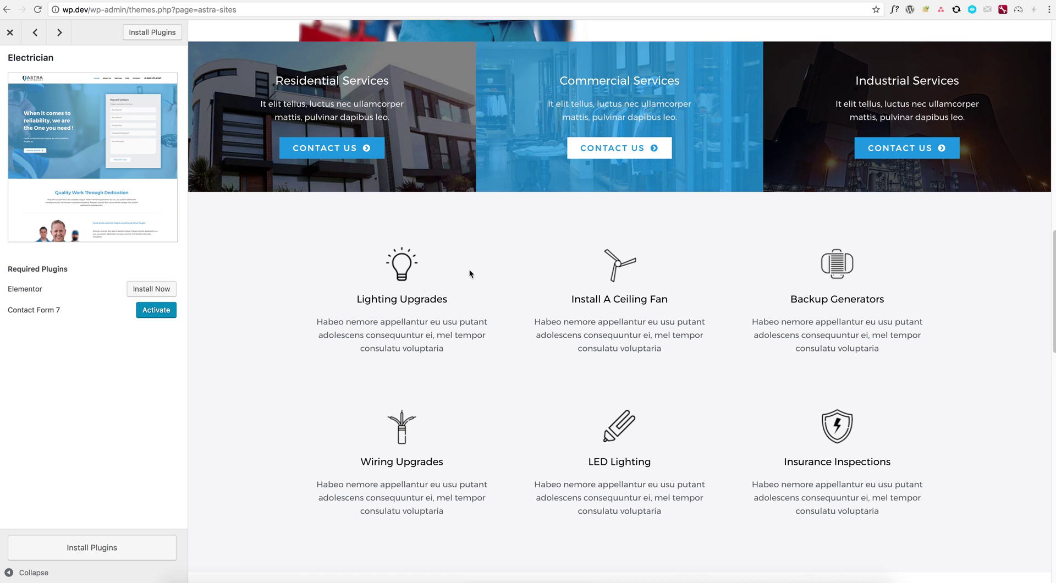
{"action": "scroll", "coordinate": [762, 282], "scroll_direction": "down", "scroll_amount": 2}
{"action": "scroll", "coordinate": [761, 281], "scroll_direction": "down", "scroll_amount": 8}
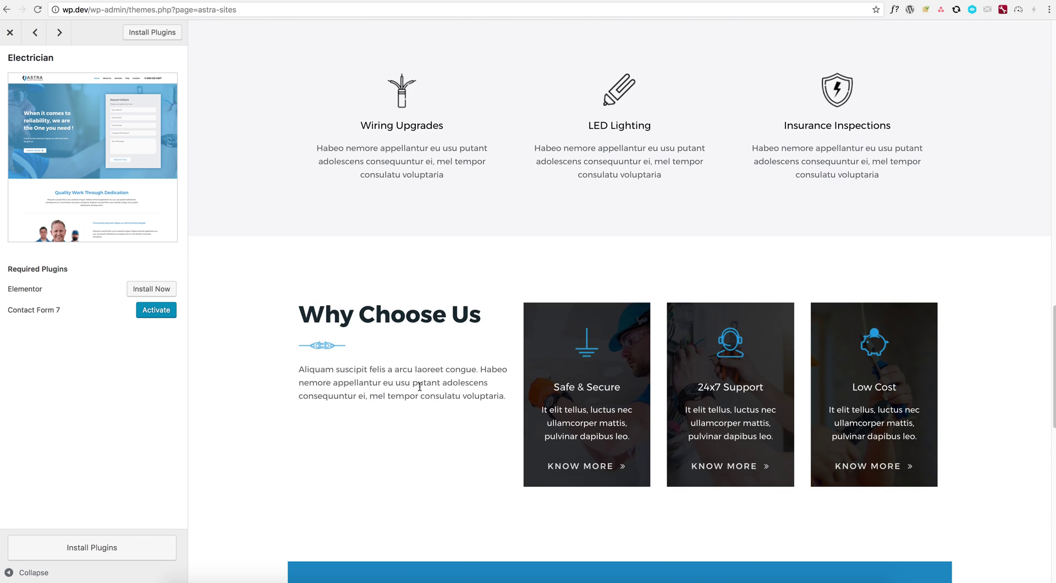
{"action": "scroll", "coordinate": [835, 274], "scroll_direction": "down", "scroll_amount": 6}
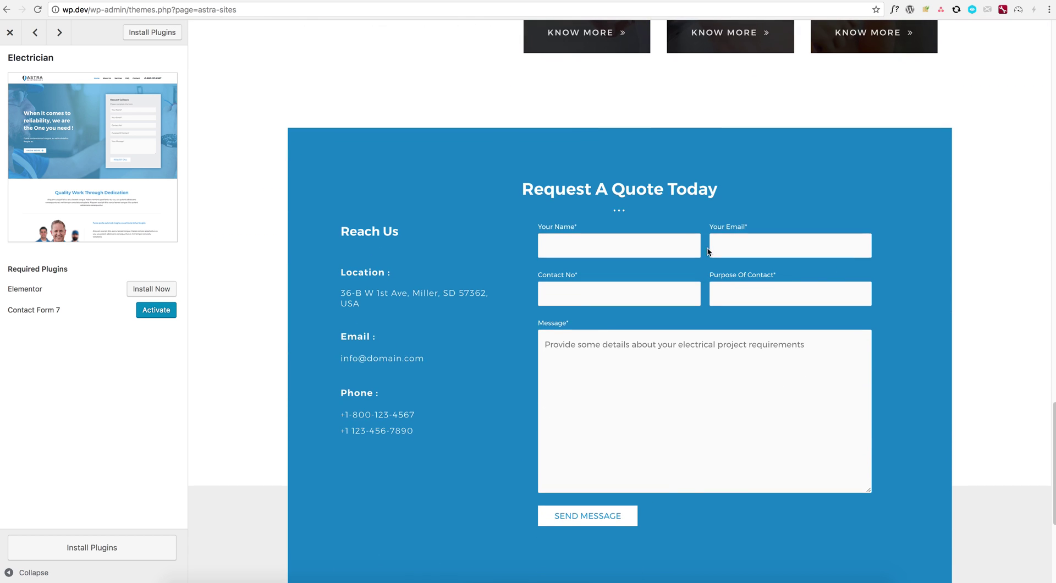
{"action": "scroll", "coordinate": [479, 235], "scroll_direction": "down", "scroll_amount": 5}
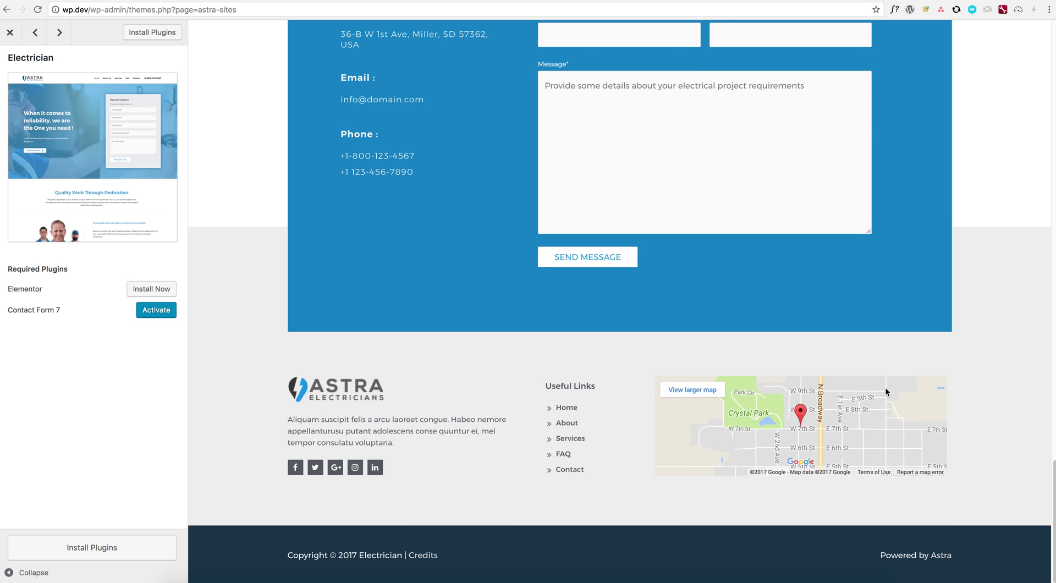
{"action": "scroll", "coordinate": [596, 279], "scroll_direction": "up", "scroll_amount": 20}
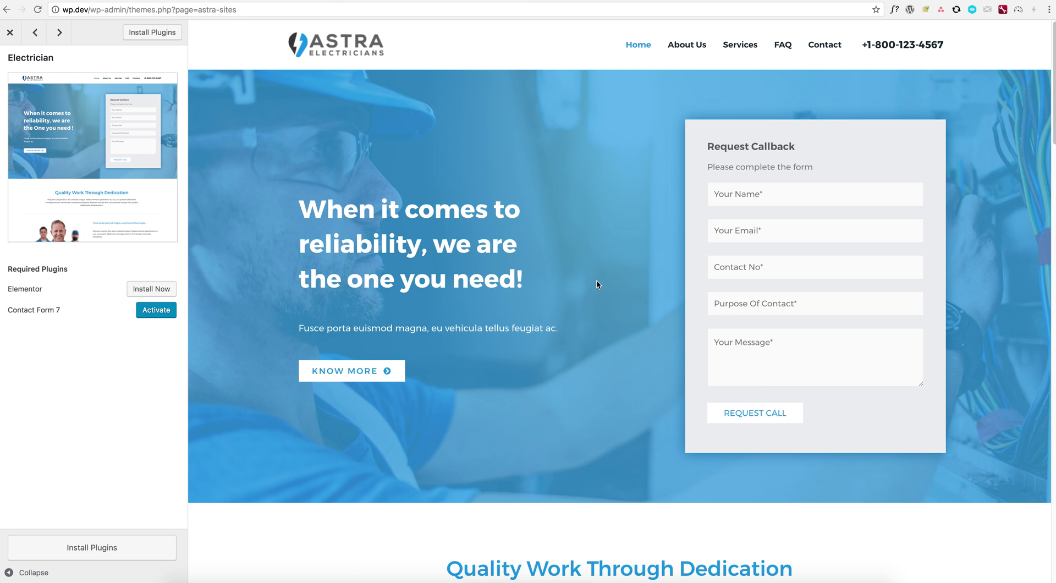
Browse the preview's About Us and Services pages.
{"action": "left_click", "coordinate": [688, 48]}
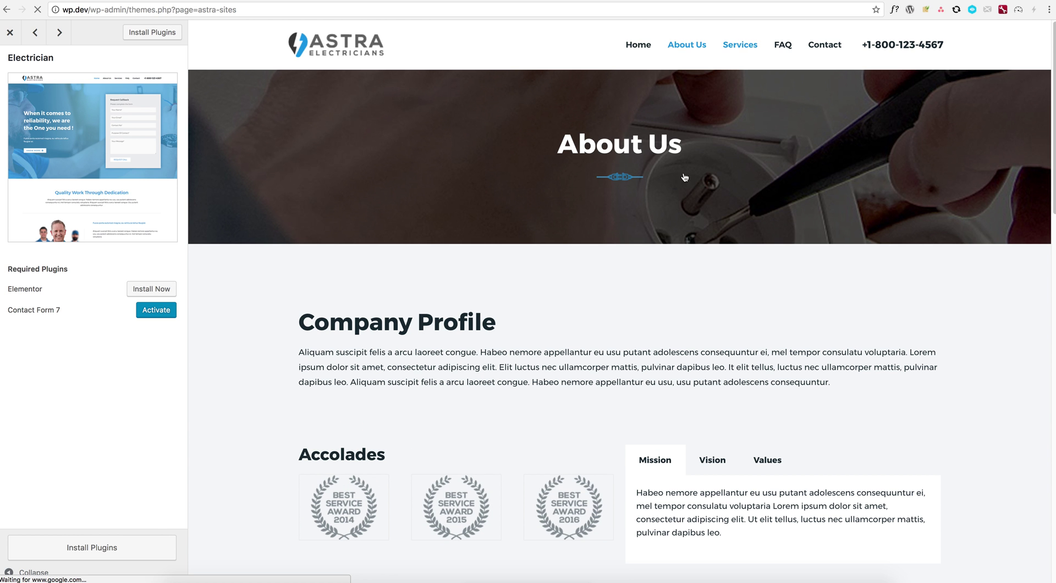
{"action": "scroll", "coordinate": [634, 269], "scroll_direction": "down", "scroll_amount": 15}
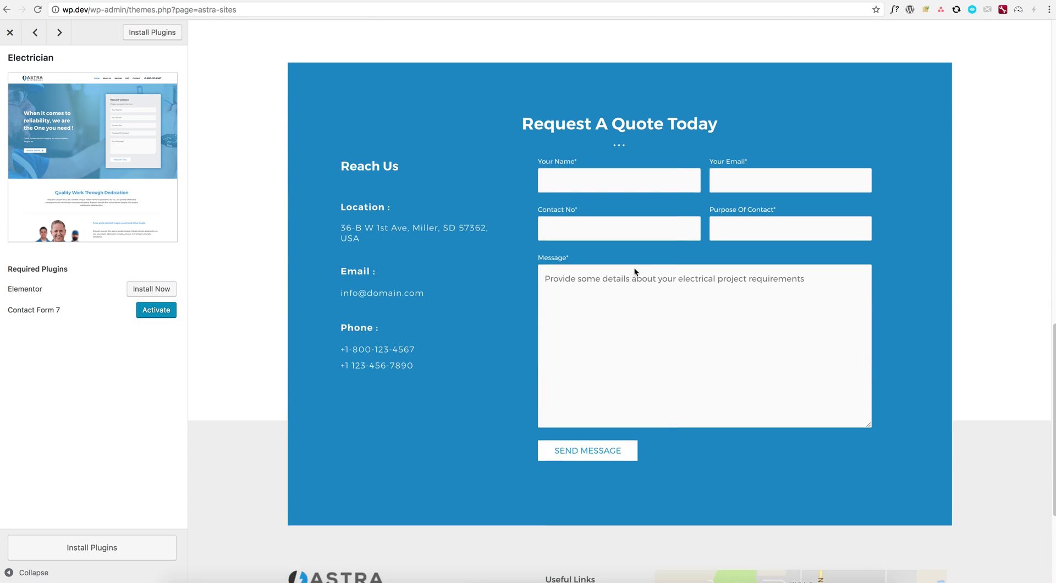
{"action": "scroll", "coordinate": [635, 270], "scroll_direction": "up", "scroll_amount": 20}
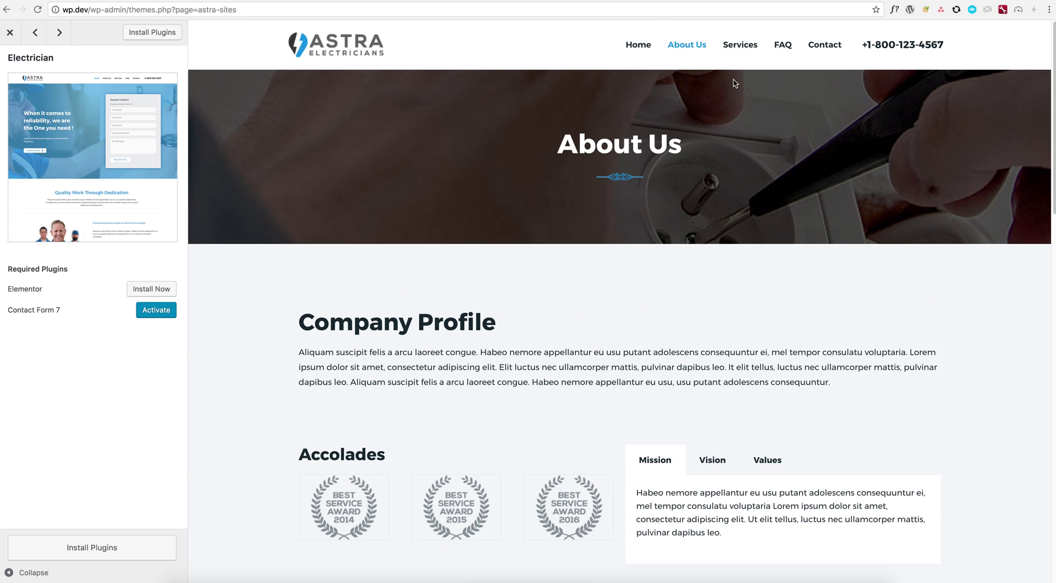
{"action": "left_click", "coordinate": [739, 45]}
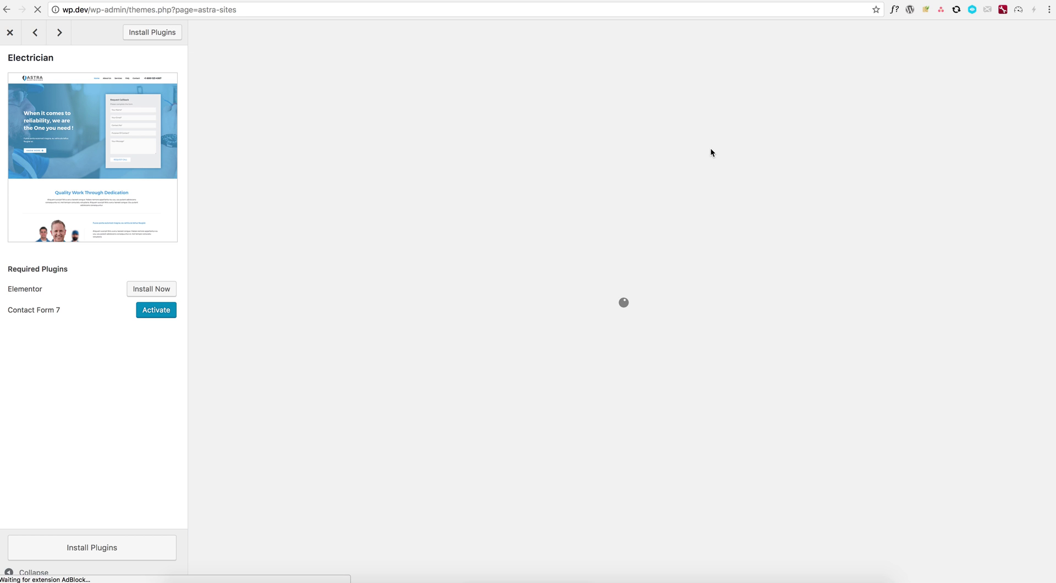
{"action": "scroll", "coordinate": [711, 152], "scroll_direction": "down", "scroll_amount": 3}
{"action": "scroll", "coordinate": [710, 152], "scroll_direction": "down", "scroll_amount": 5}
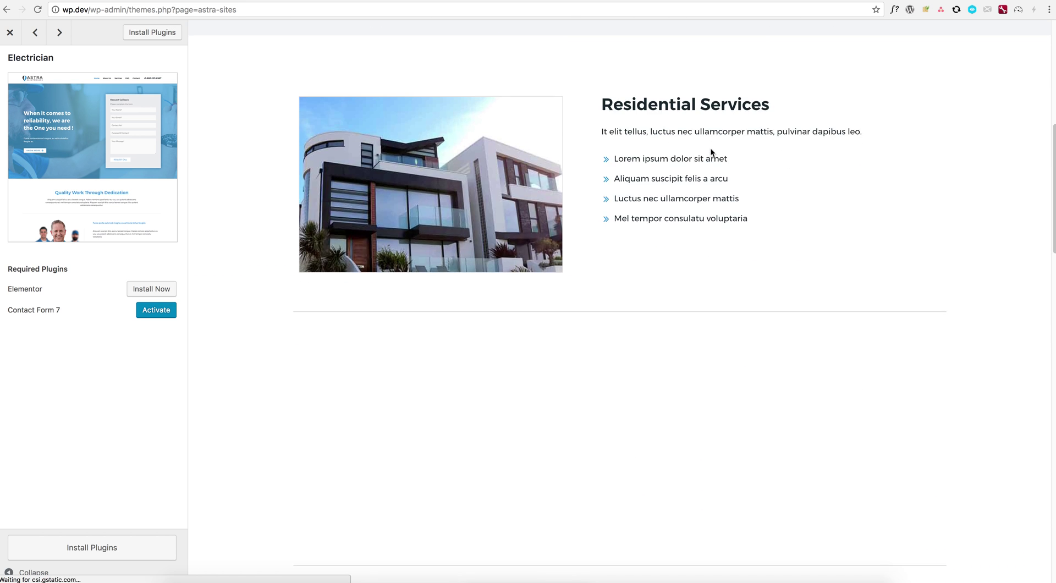
{"action": "scroll", "coordinate": [710, 152], "scroll_direction": "down", "scroll_amount": 12}
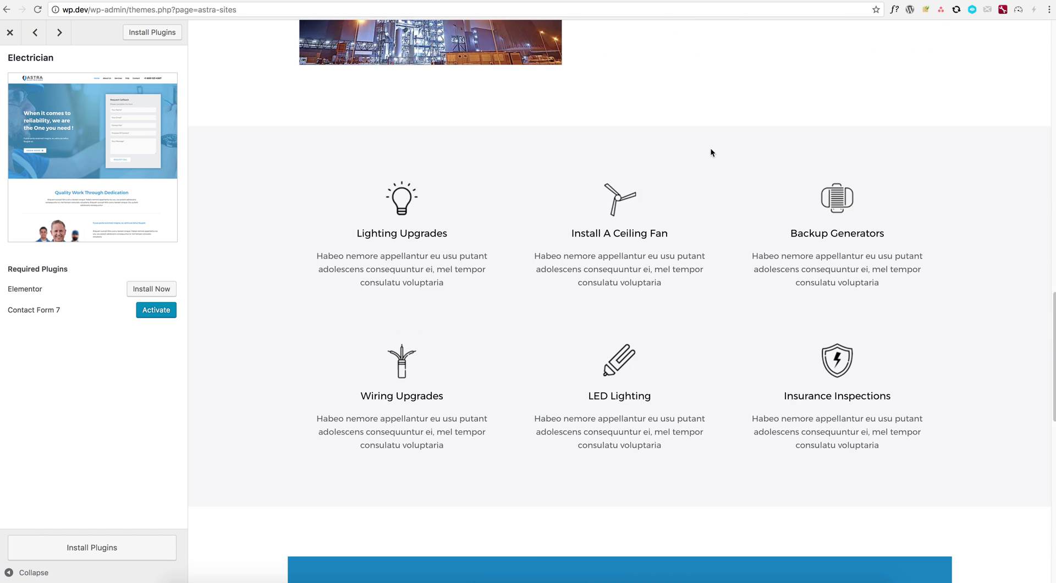
{"action": "scroll", "coordinate": [710, 153], "scroll_direction": "down", "scroll_amount": 8}
{"action": "scroll", "coordinate": [710, 152], "scroll_direction": "up", "scroll_amount": 20}
Browse the FAQ and Contact pages, then close the Electrician preview.
{"action": "left_click", "coordinate": [783, 47]}
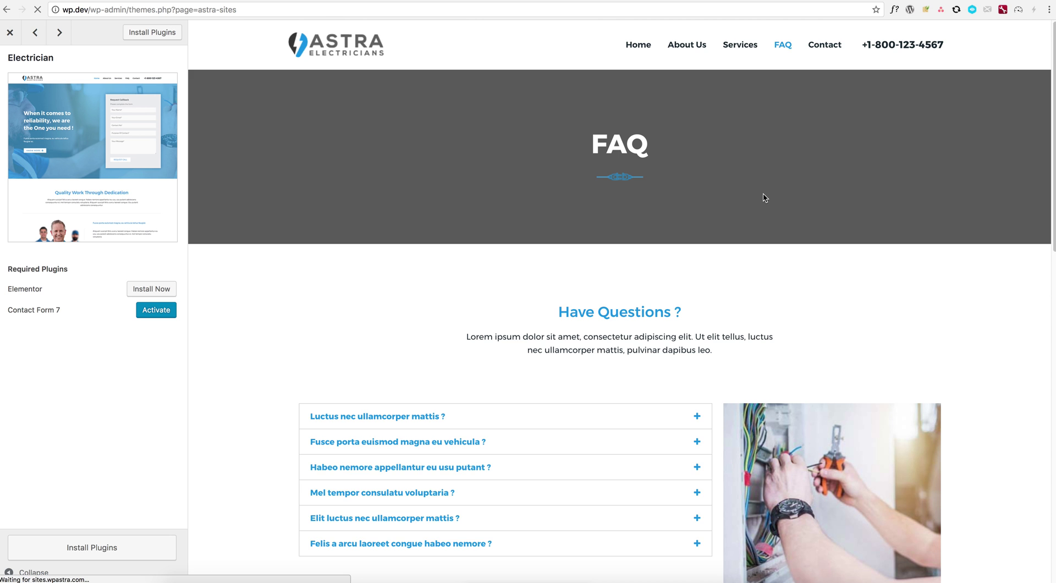
{"action": "scroll", "coordinate": [787, 146], "scroll_direction": "down", "scroll_amount": 4}
{"action": "scroll", "coordinate": [786, 146], "scroll_direction": "up", "scroll_amount": 3}
{"action": "scroll", "coordinate": [786, 147], "scroll_direction": "up", "scroll_amount": 1}
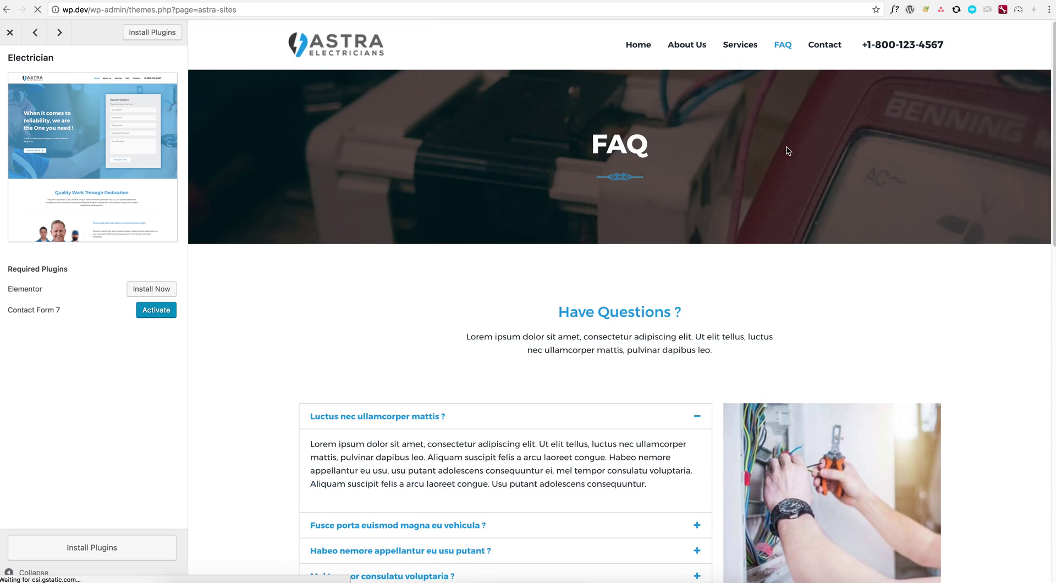
{"action": "left_click", "coordinate": [833, 52]}
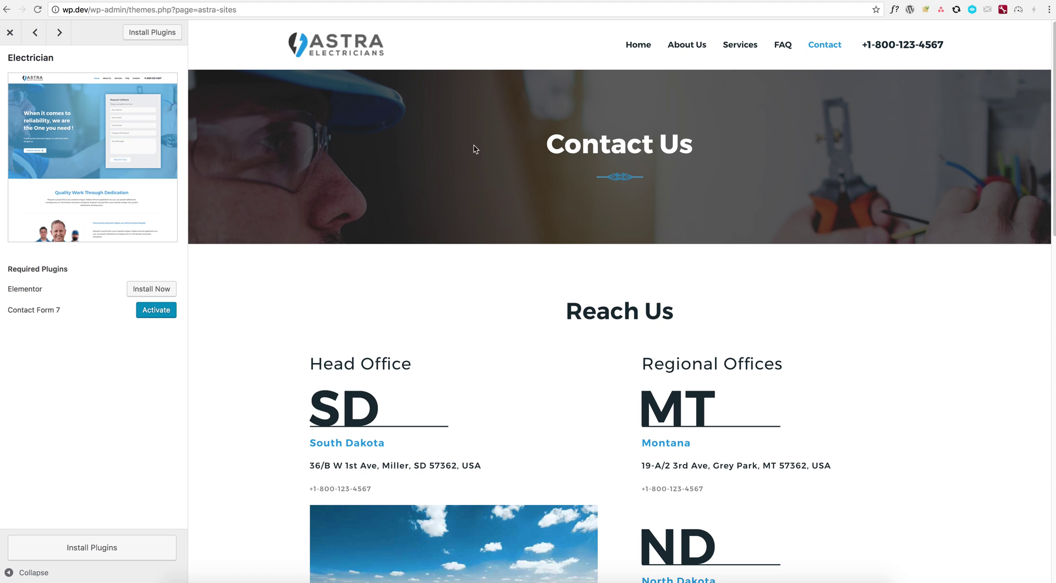
{"action": "left_click", "coordinate": [13, 33]}
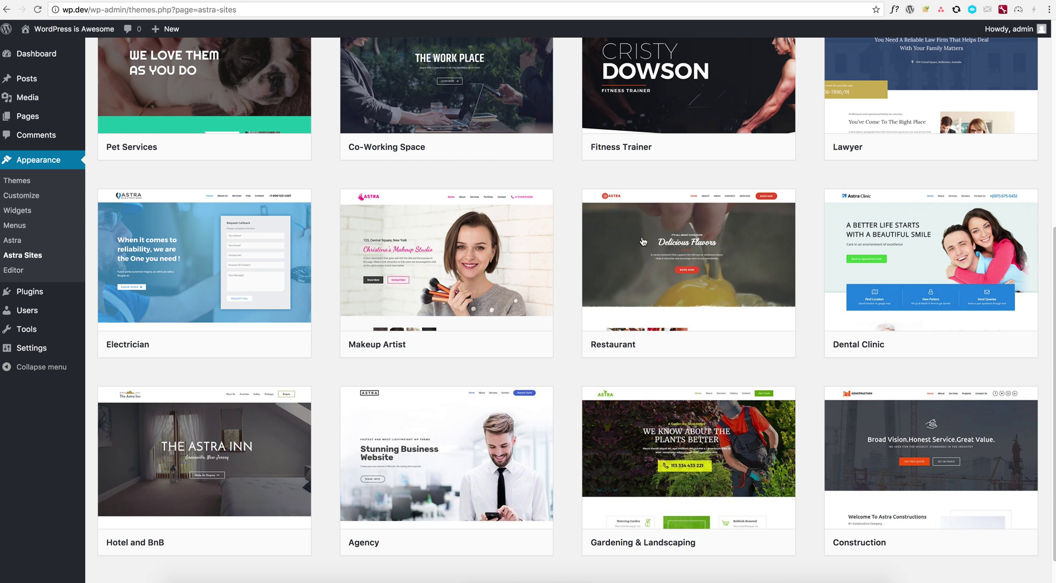
Look at the Fitness Trainer preview, then reopen the Electrician preview and start installing Elementor.
{"action": "left_click", "coordinate": [668, 64]}
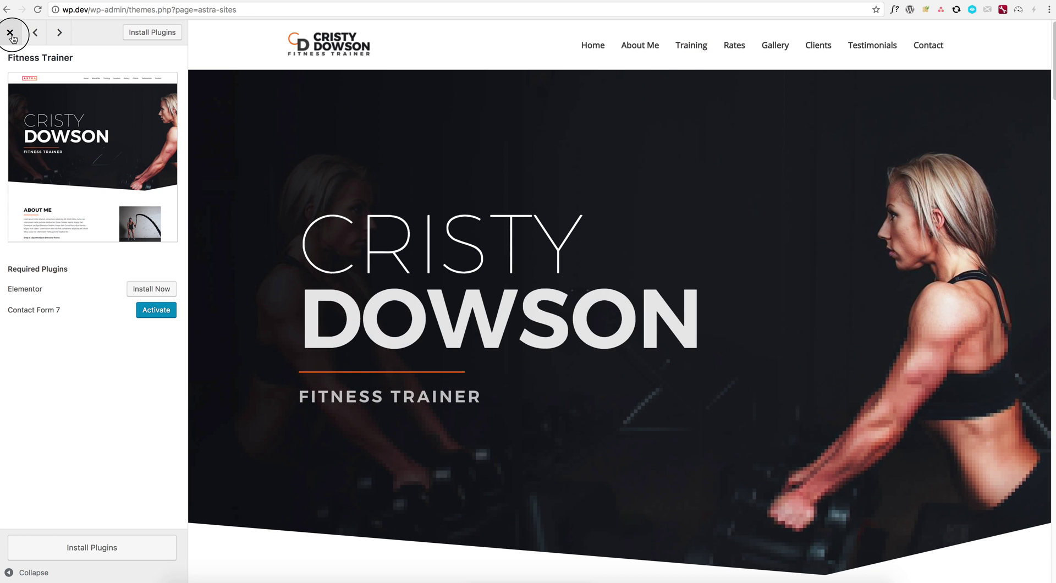
{"action": "left_click", "coordinate": [11, 32]}
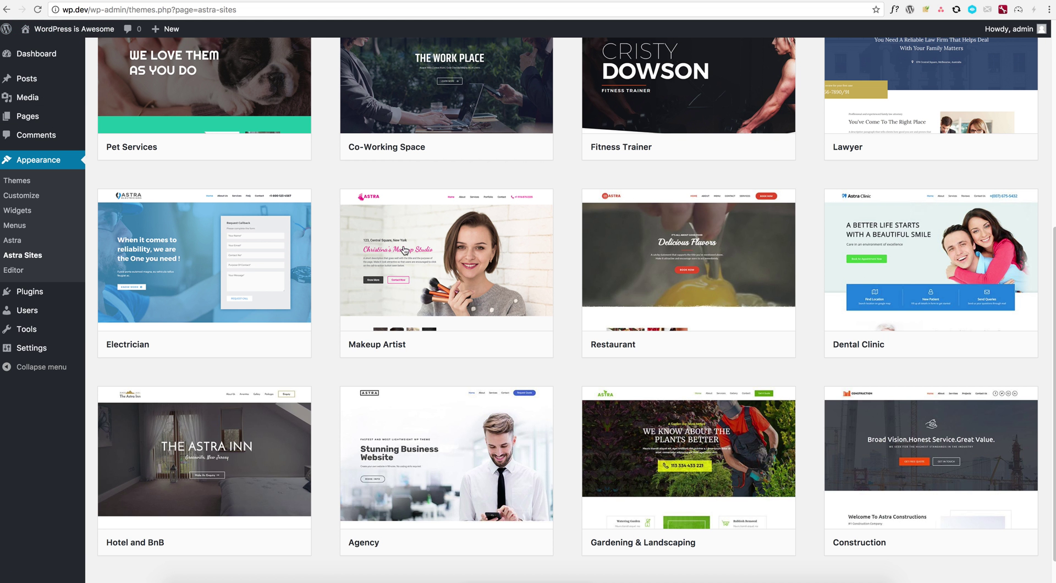
{"action": "left_click", "coordinate": [221, 263]}
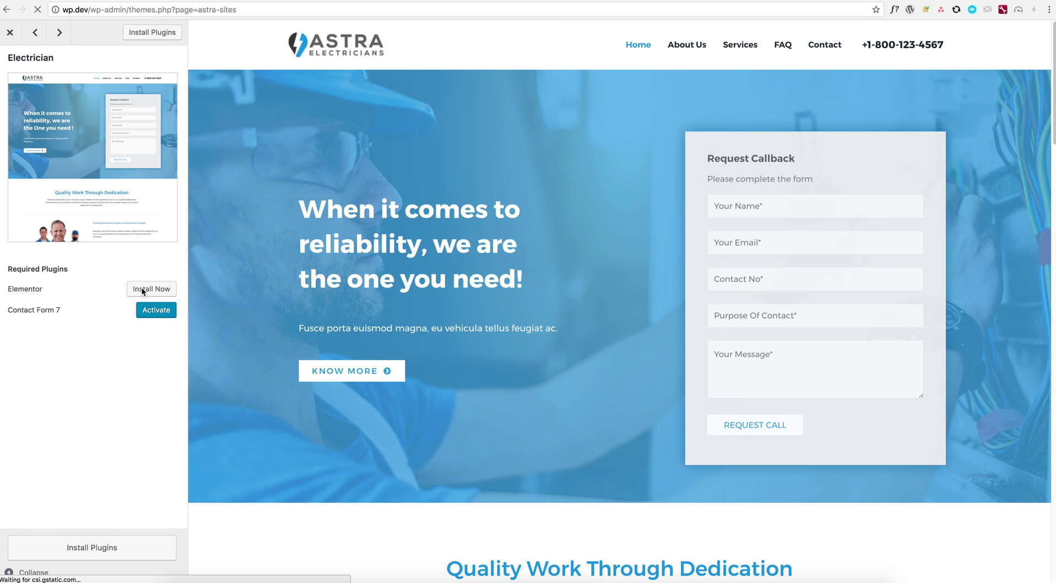
{"action": "left_click", "coordinate": [151, 290]}
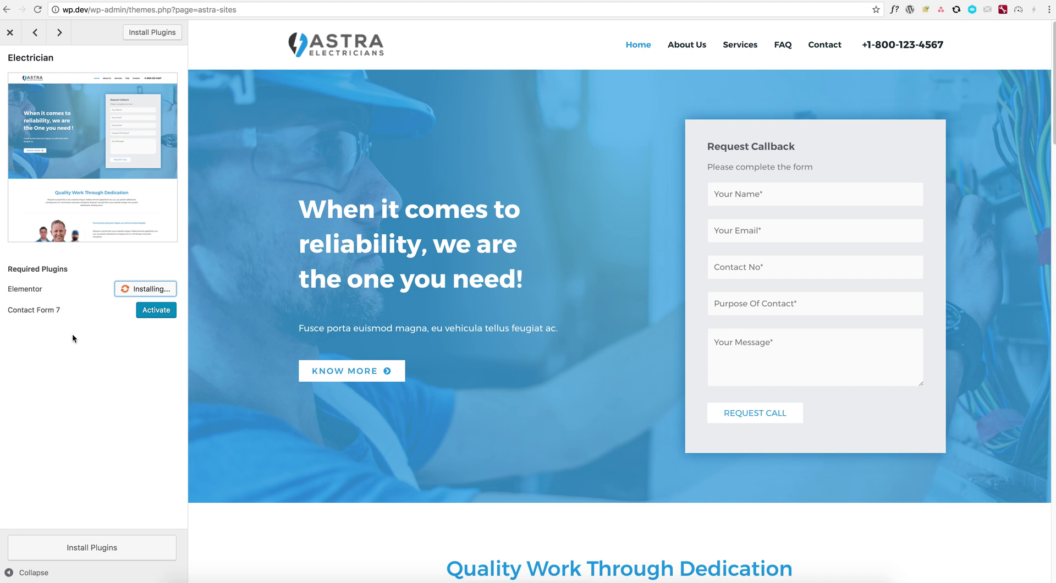
Activate the Contact Form 7 plugin required by the Electrician site.
{"action": "left_click", "coordinate": [159, 314]}
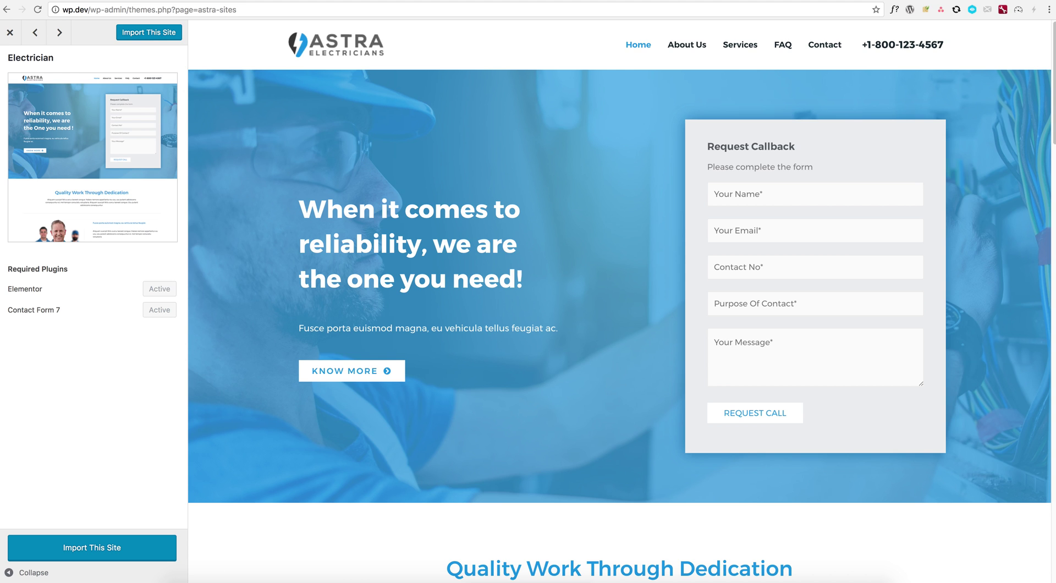
Copy the wp.dev address and load the site's front page in a new browser tab.
{"action": "double_click", "coordinate": [82, 10]}
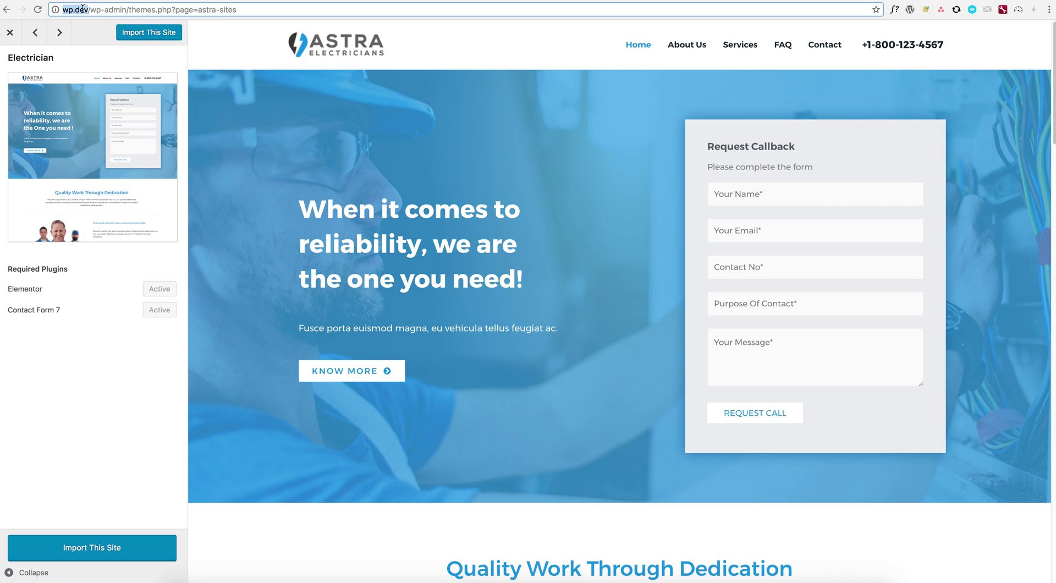
{"action": "type", "text": "c"}
{"action": "key", "text": "super+z"}
{"action": "key", "text": "super+c"}
{"action": "key", "text": "super+t"}
{"action": "key", "text": "super+v"}
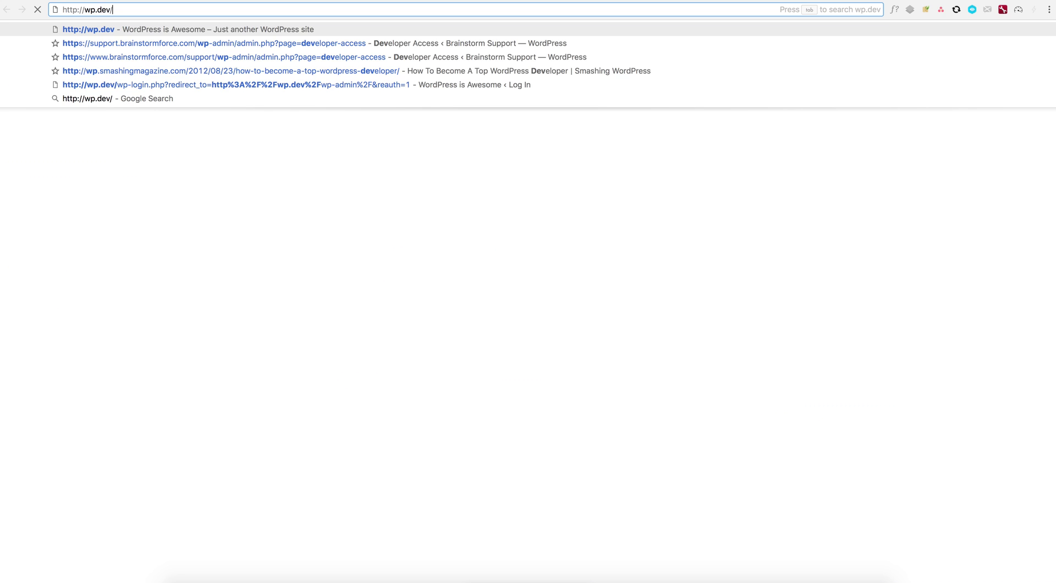
{"action": "key", "text": "Return"}
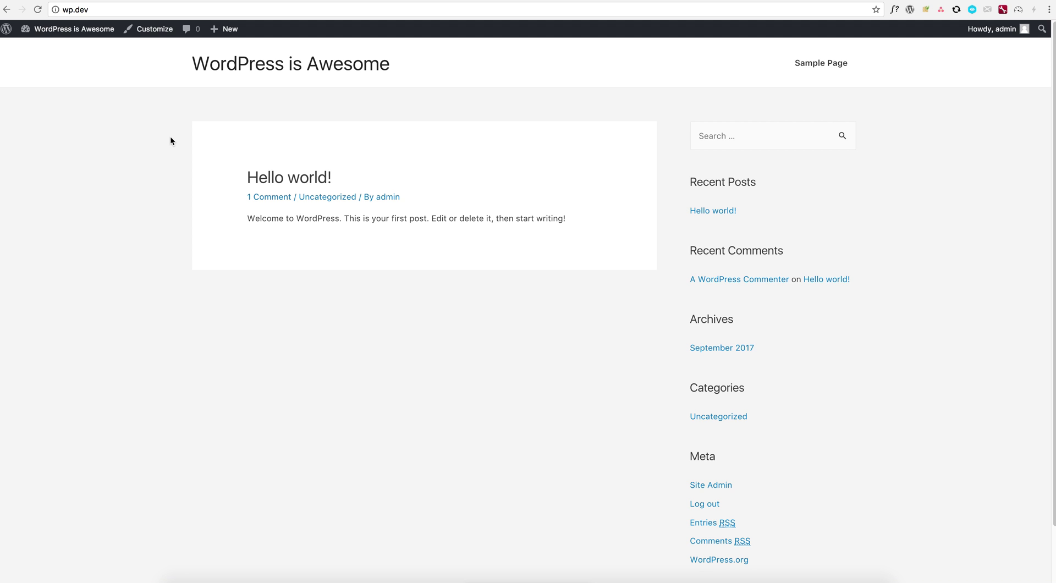
{"action": "scroll", "coordinate": [278, 346], "scroll_direction": "down", "scroll_amount": 2}
{"action": "scroll", "coordinate": [278, 347], "scroll_direction": "up", "scroll_amount": 2}
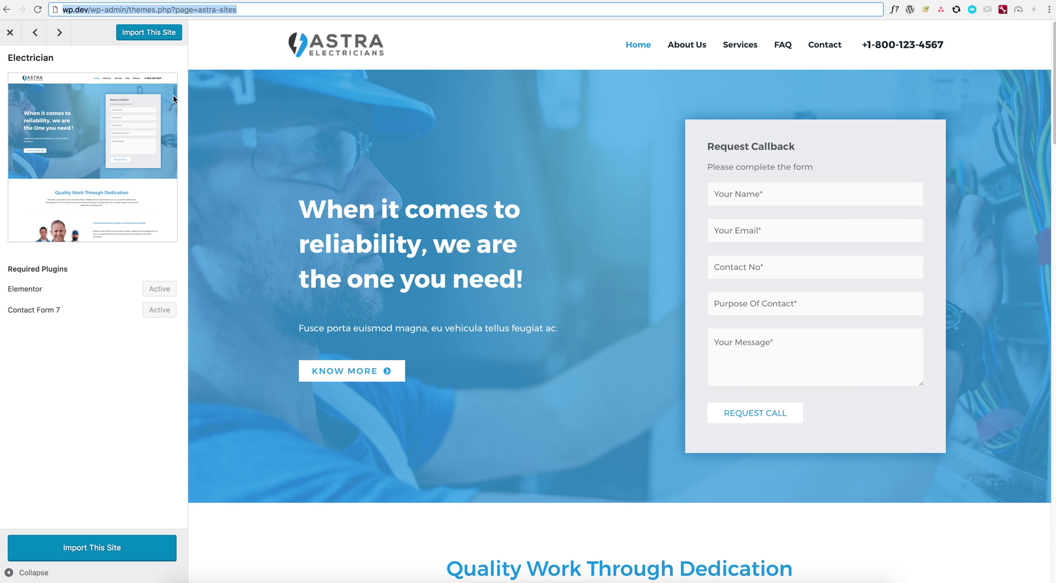
Start the Electrician site import and confirm the demo import.
{"action": "left_click", "coordinate": [150, 33]}
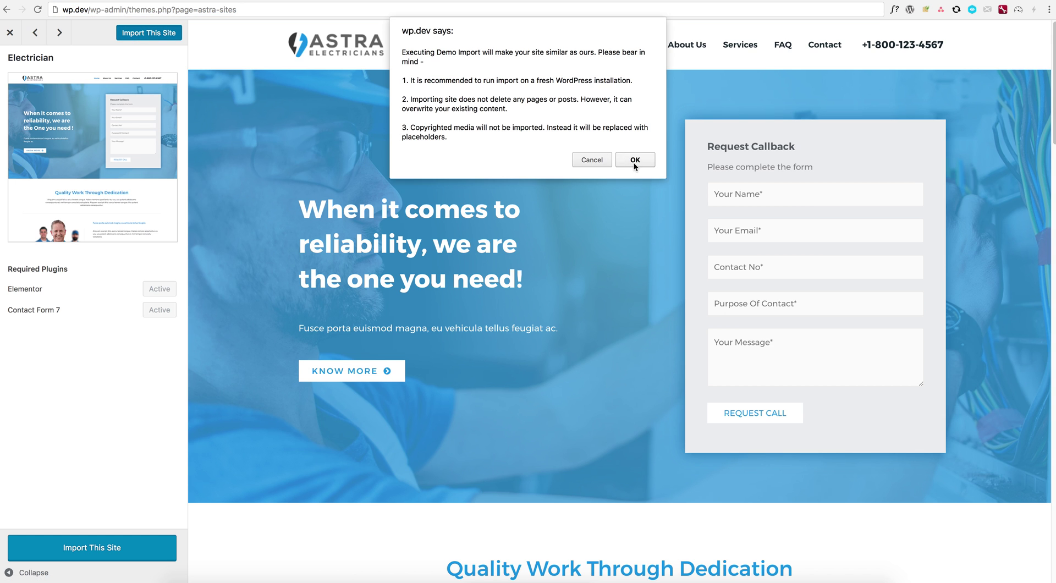
{"action": "left_click", "coordinate": [635, 160]}
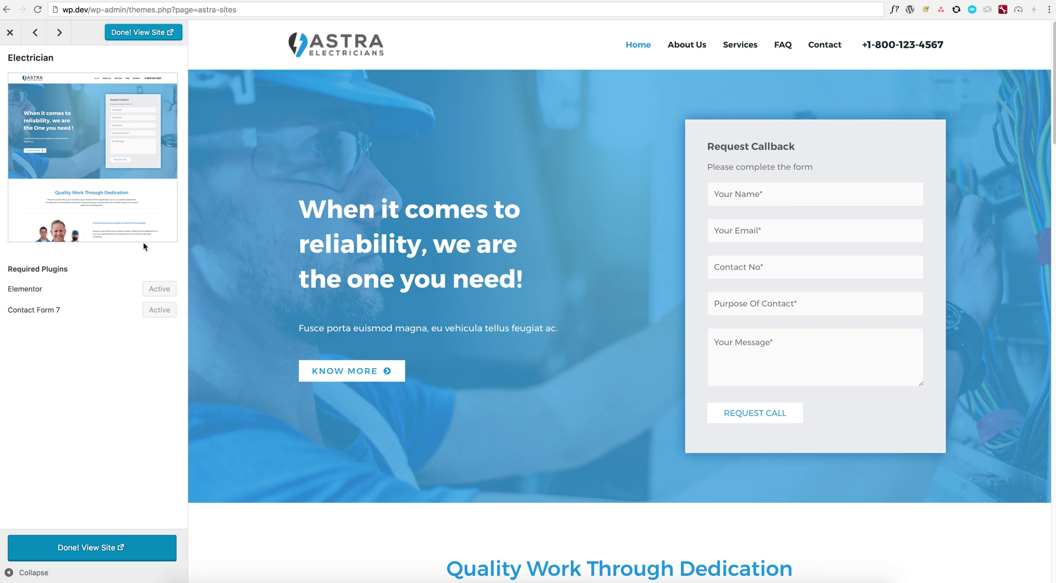
View the imported site, reloading until the Astra Electricians homepage appears, and scroll through it.
{"action": "left_click", "coordinate": [121, 35]}
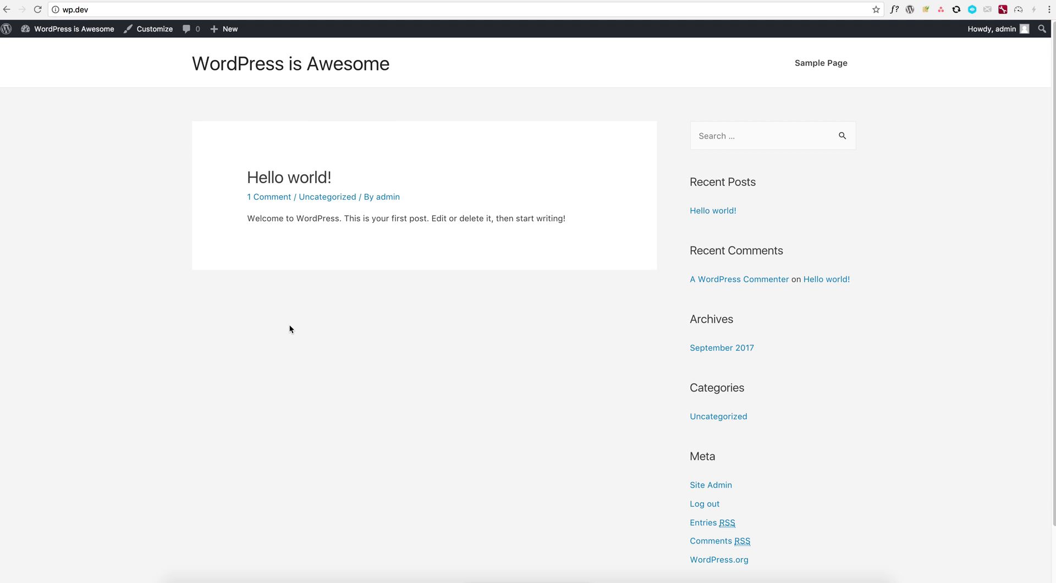
{"action": "scroll", "coordinate": [289, 292], "scroll_direction": "down", "scroll_amount": 2}
{"action": "scroll", "coordinate": [274, 358], "scroll_direction": "up", "scroll_amount": 2}
{"action": "key", "text": "super+r"}
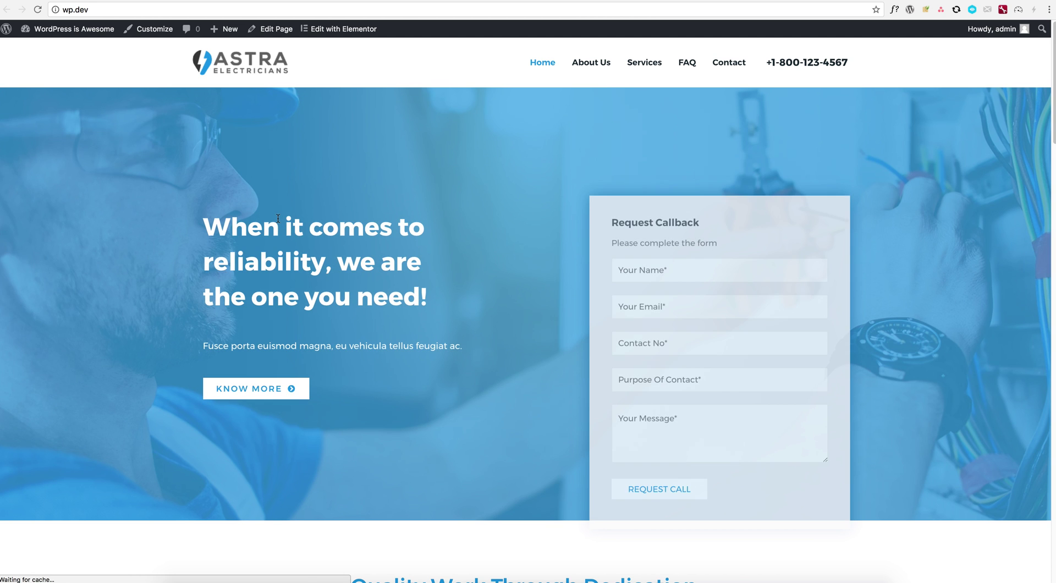
{"action": "scroll", "coordinate": [278, 219], "scroll_direction": "down", "scroll_amount": 10}
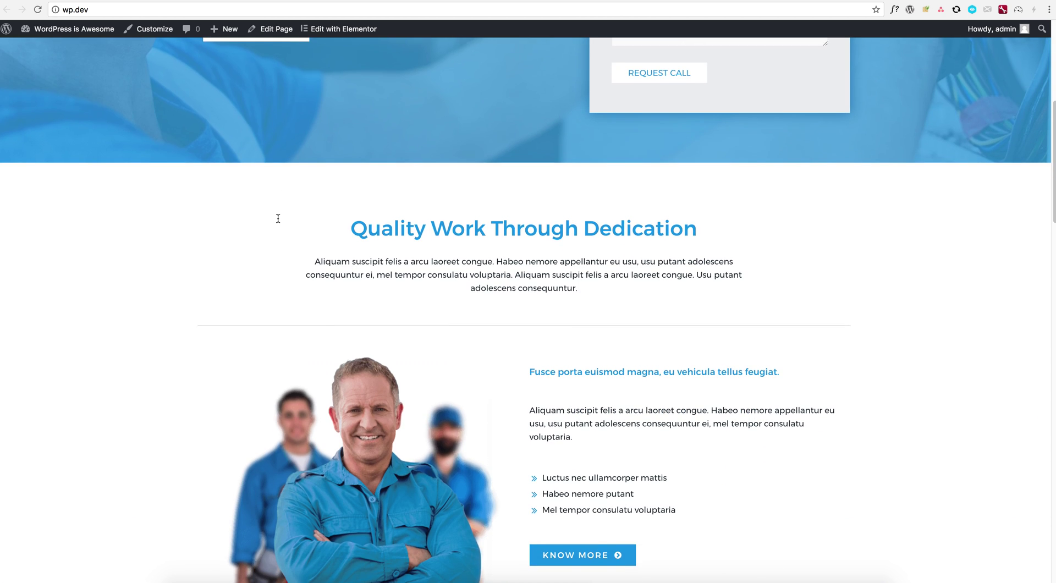
{"action": "scroll", "coordinate": [278, 218], "scroll_direction": "down", "scroll_amount": 15}
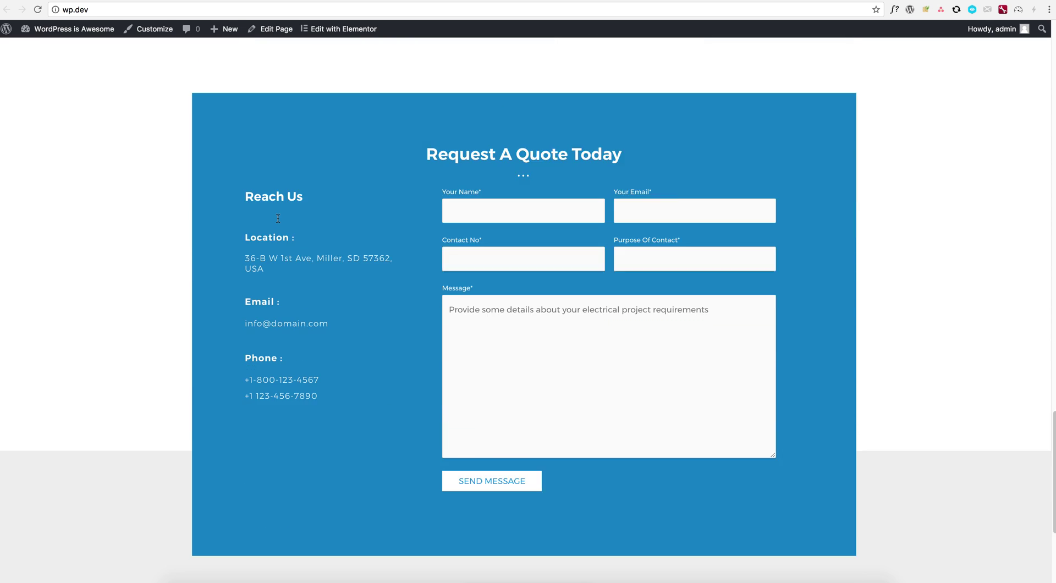
{"action": "scroll", "coordinate": [278, 218], "scroll_direction": "up", "scroll_amount": 12}
{"action": "scroll", "coordinate": [278, 219], "scroll_direction": "up", "scroll_amount": 10}
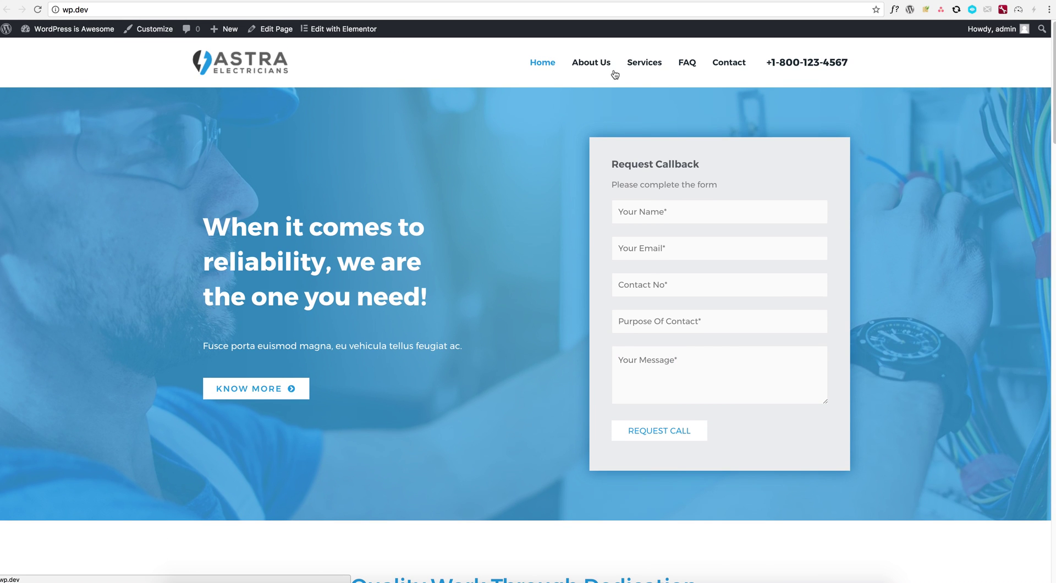
Open the imported About Us page and reload it.
{"action": "left_click", "coordinate": [614, 73]}
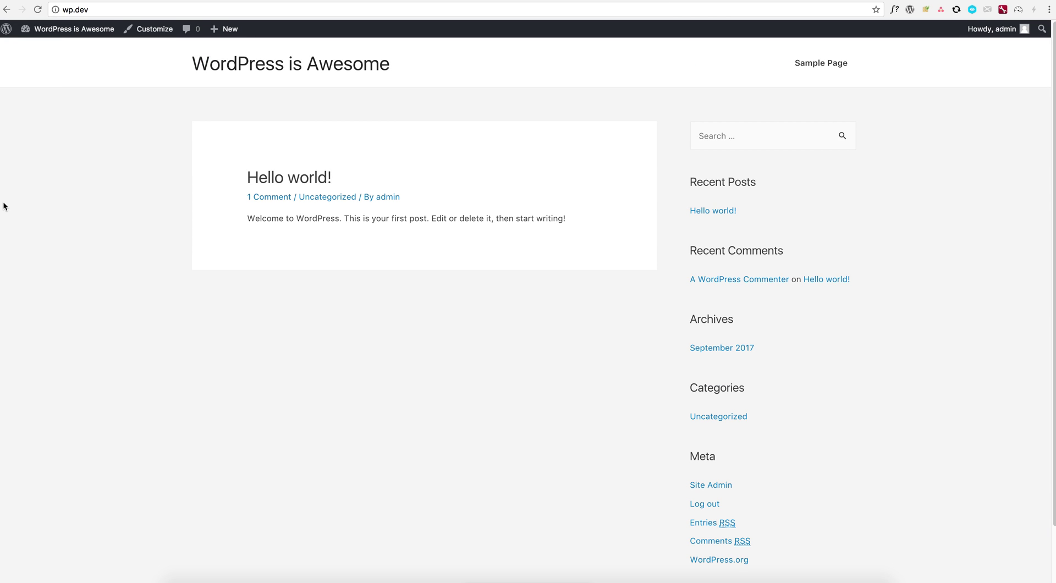
{"action": "right_click", "coordinate": [77, 194]}
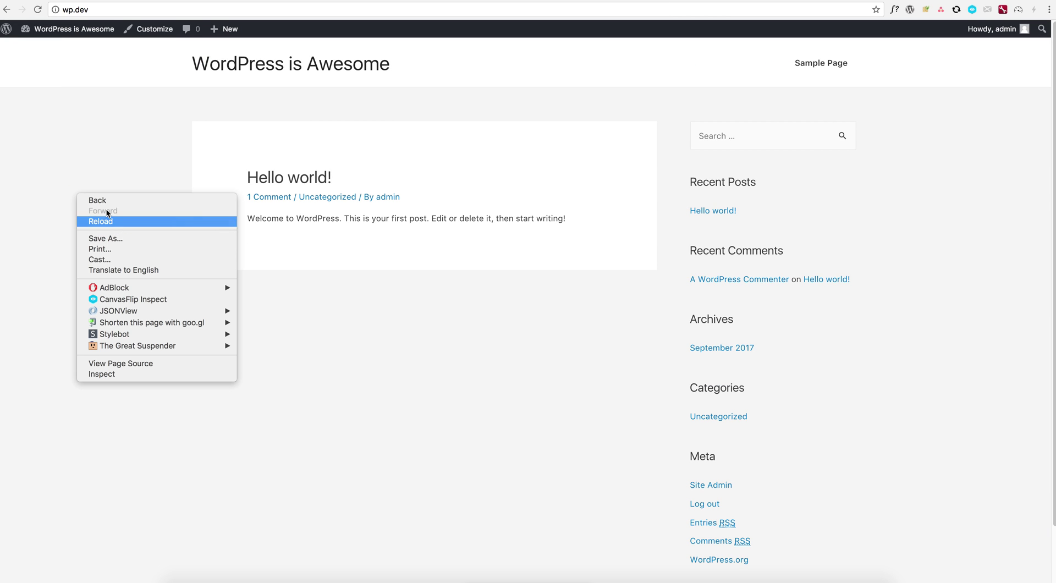
{"action": "left_click", "coordinate": [122, 221]}
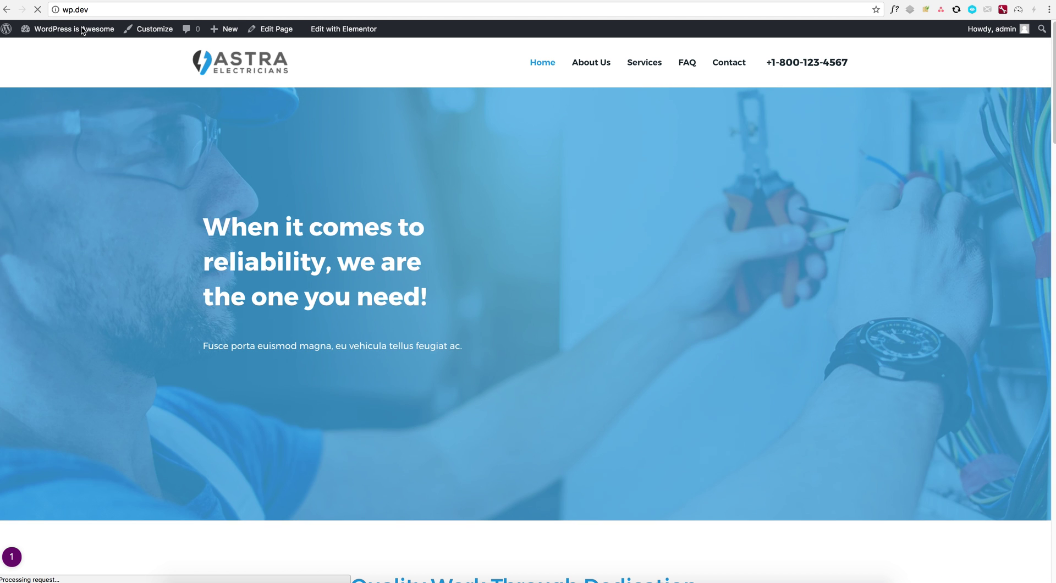
{"action": "mouse_move", "coordinate": [83, 34]}
From the dashboard, check the imported Contact Forms, then open All Pages.
{"action": "left_click", "coordinate": [56, 51]}
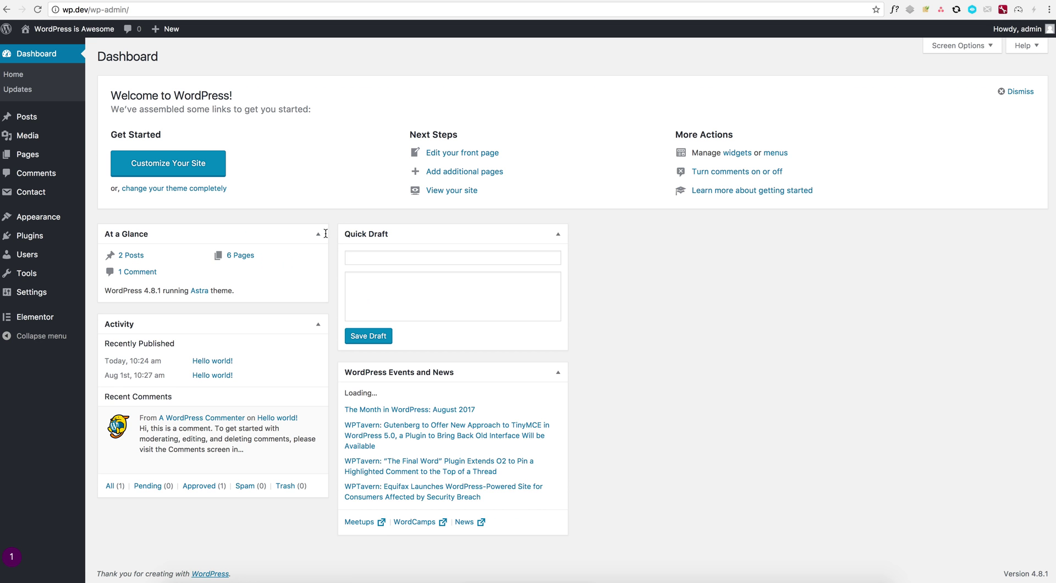
{"action": "mouse_move", "coordinate": [57, 199]}
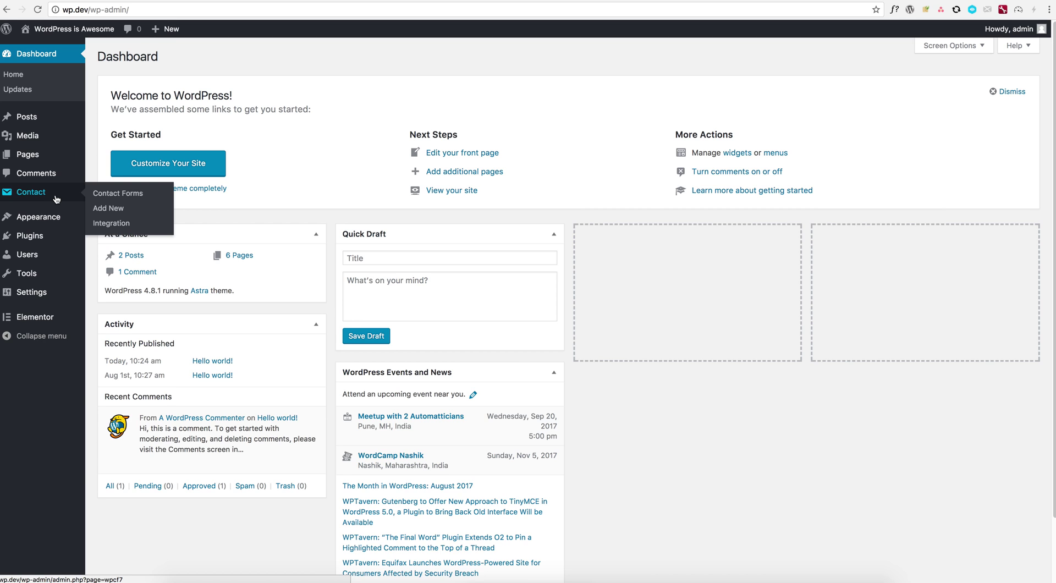
{"action": "left_click", "coordinate": [102, 198]}
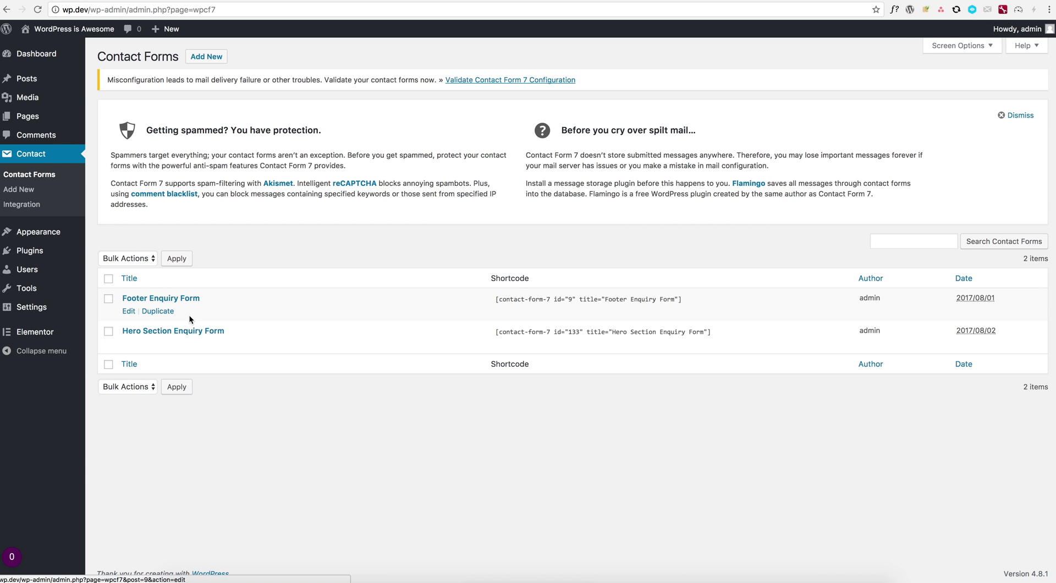
{"action": "left_click", "coordinate": [97, 120]}
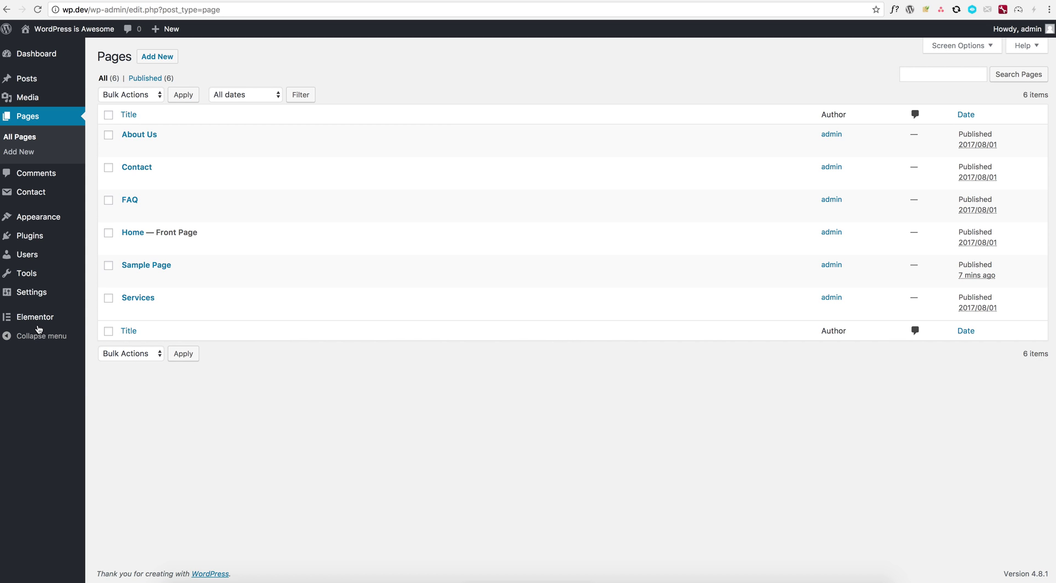
Open Appearance > Customize in a new browser tab and switch to it.
{"action": "mouse_move", "coordinate": [48, 219]}
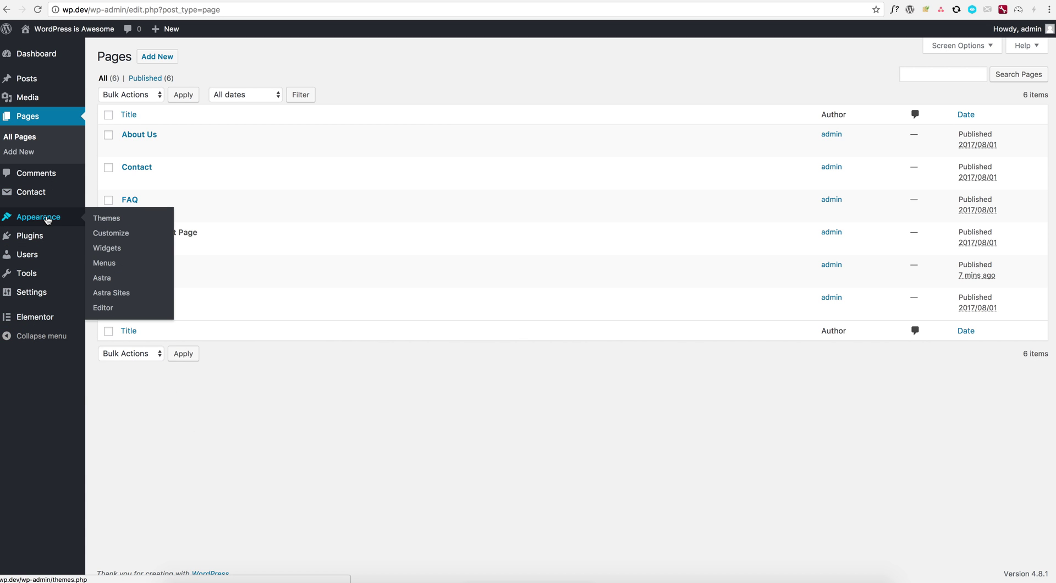
{"action": "right_click", "coordinate": [116, 234]}
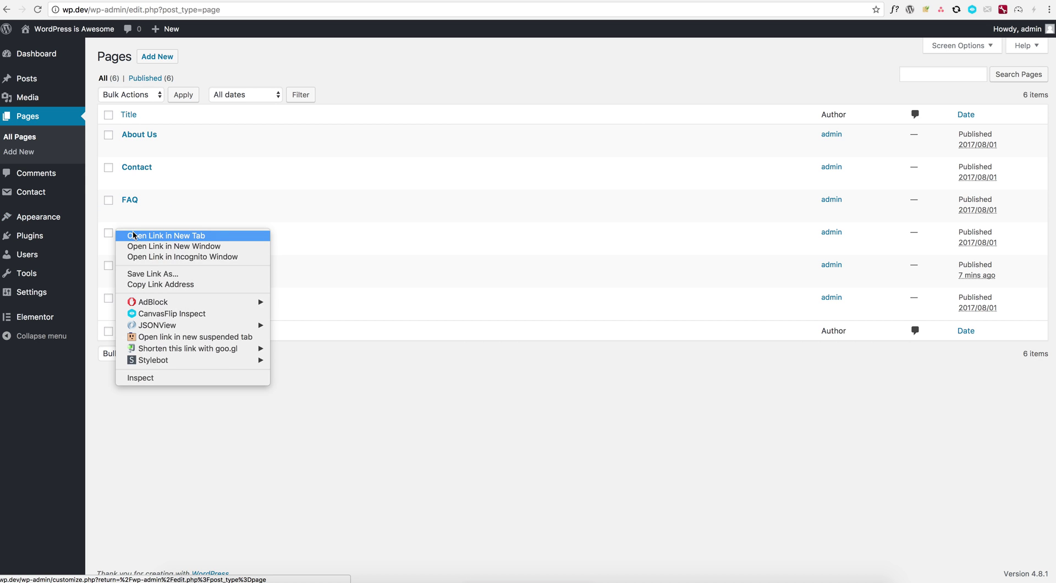
{"action": "left_click", "coordinate": [138, 237]}
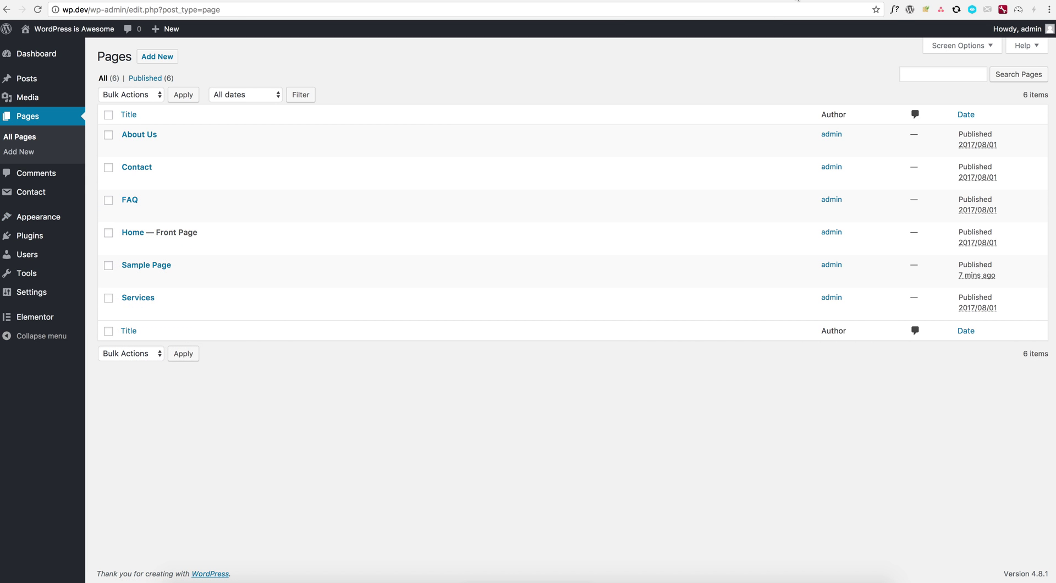
{"action": "key", "text": "ctrl+Tab"}
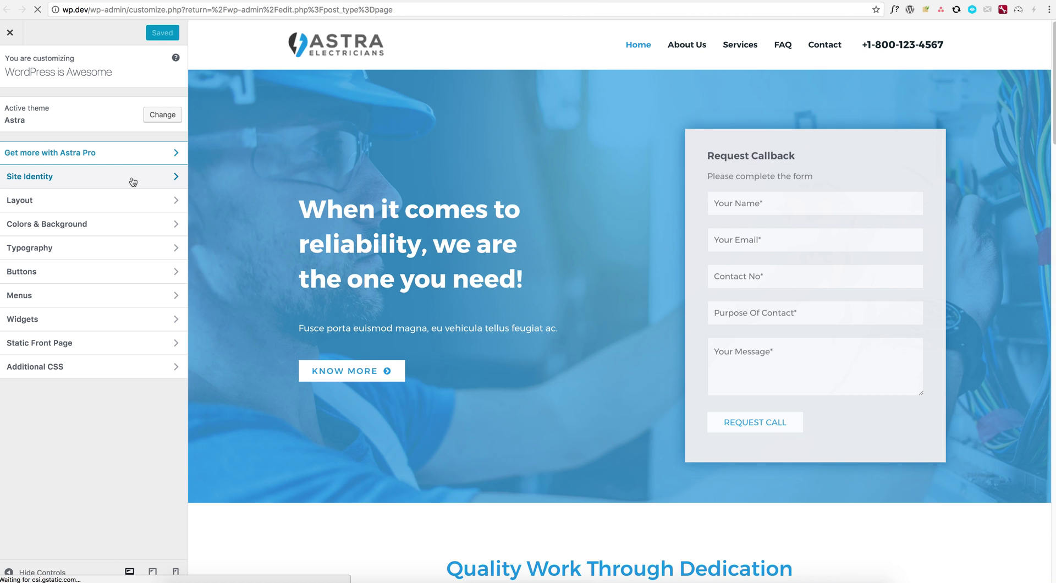
Show the Site Identity settings with the Astra Electricians logo and review the homepage preview.
{"action": "left_click", "coordinate": [133, 181]}
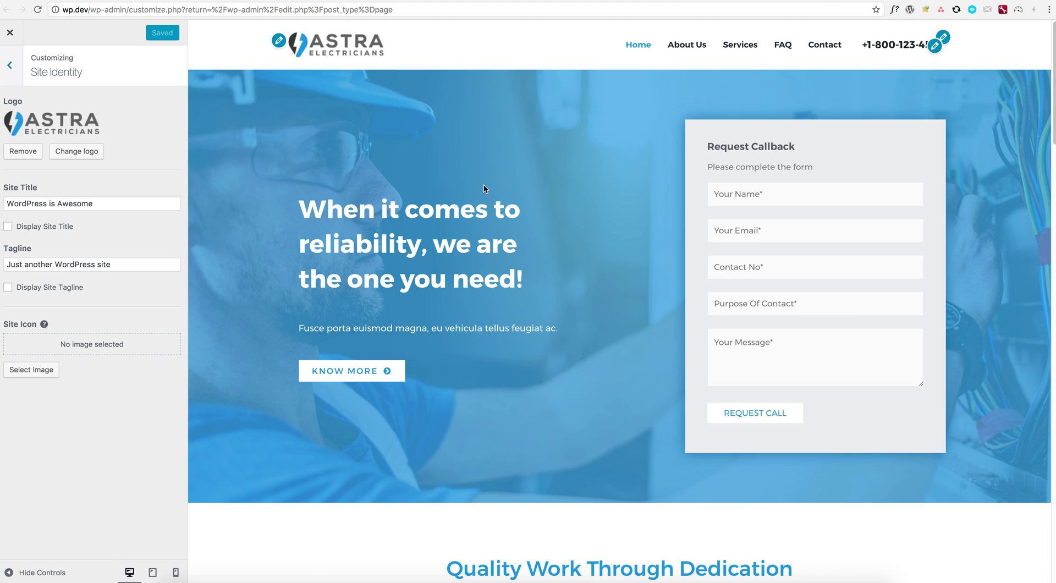
{"action": "scroll", "coordinate": [483, 186], "scroll_direction": "down", "scroll_amount": 15}
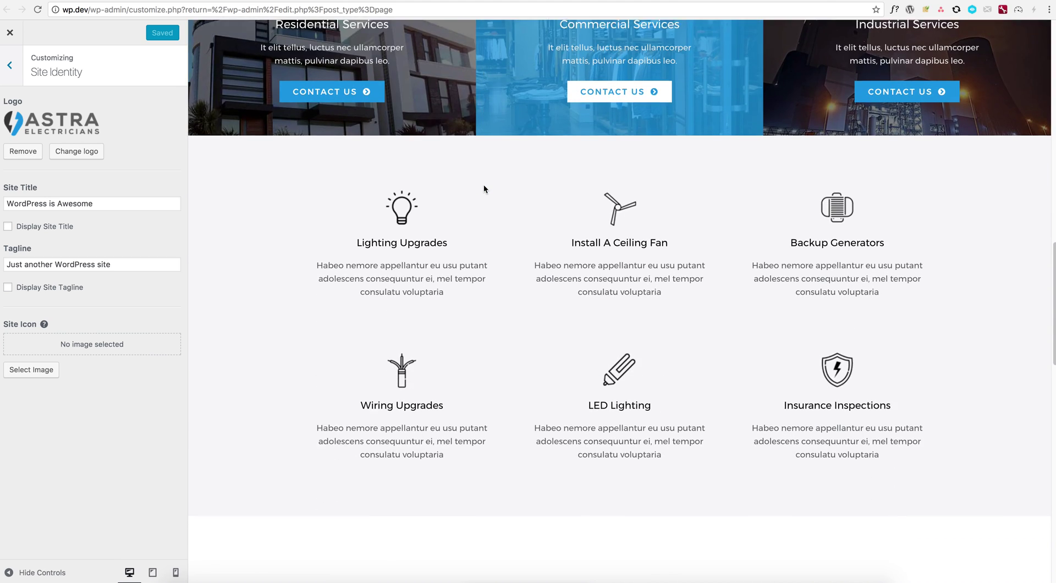
{"action": "scroll", "coordinate": [484, 188], "scroll_direction": "down", "scroll_amount": 10}
{"action": "scroll", "coordinate": [483, 188], "scroll_direction": "up", "scroll_amount": 20}
{"action": "scroll", "coordinate": [484, 188], "scroll_direction": "up", "scroll_amount": 8}
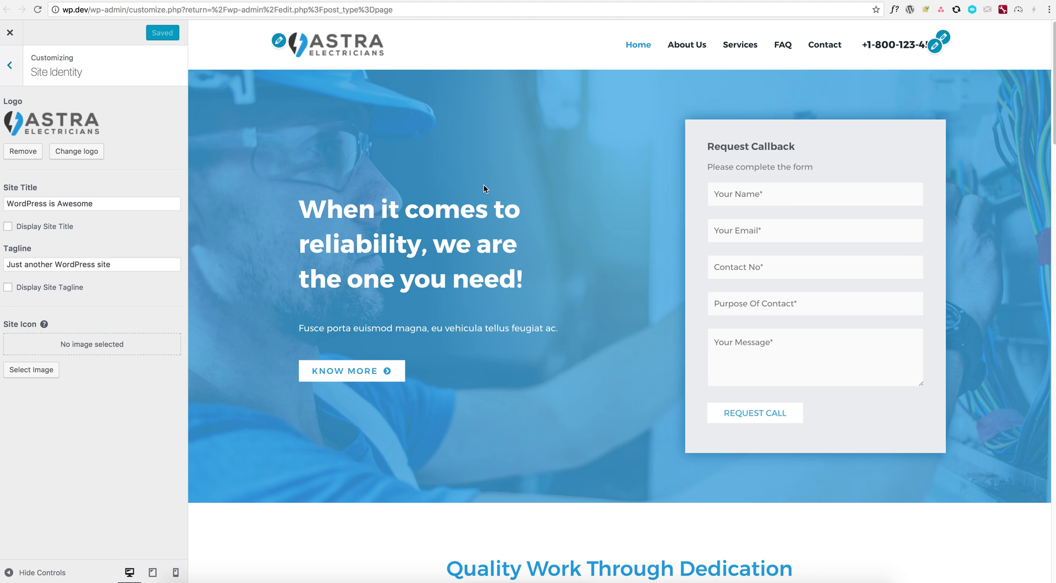